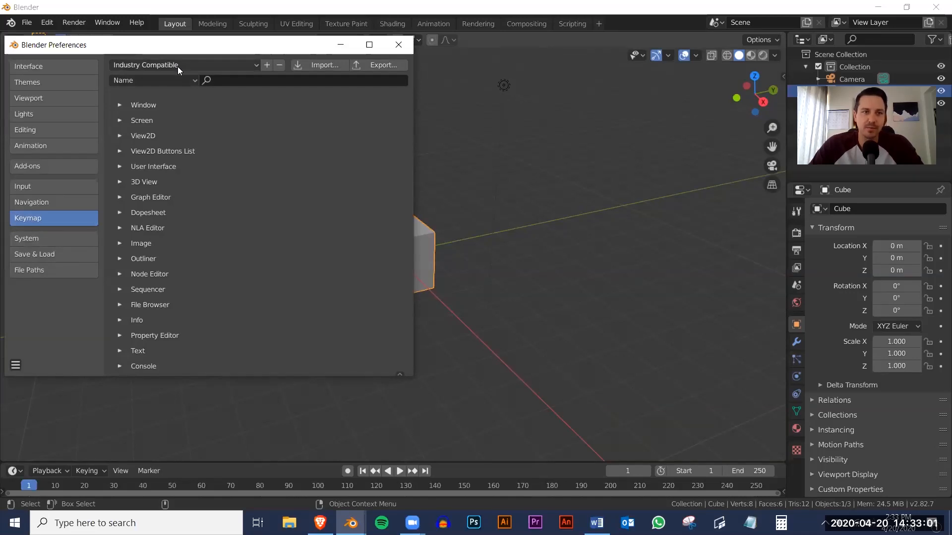
# Close the preferences and replace the default cube with a mesh plane
pyautogui.click(401, 45)
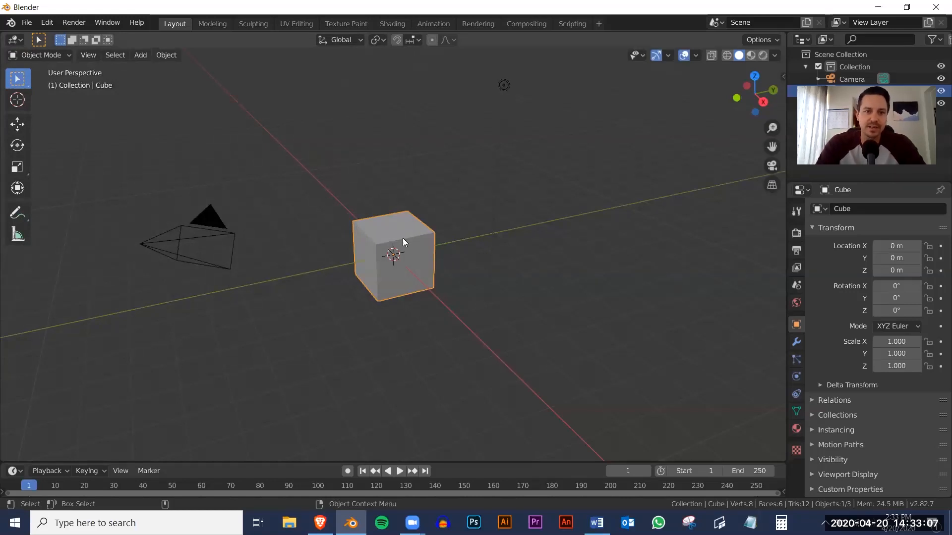
pyautogui.press('Delete')
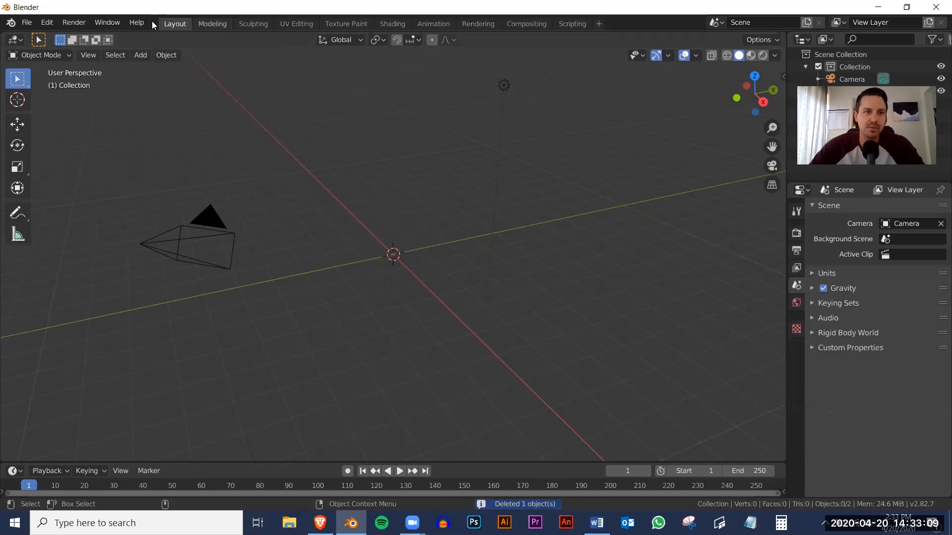
pyautogui.click(145, 55)
pyautogui.moveTo(148, 69)
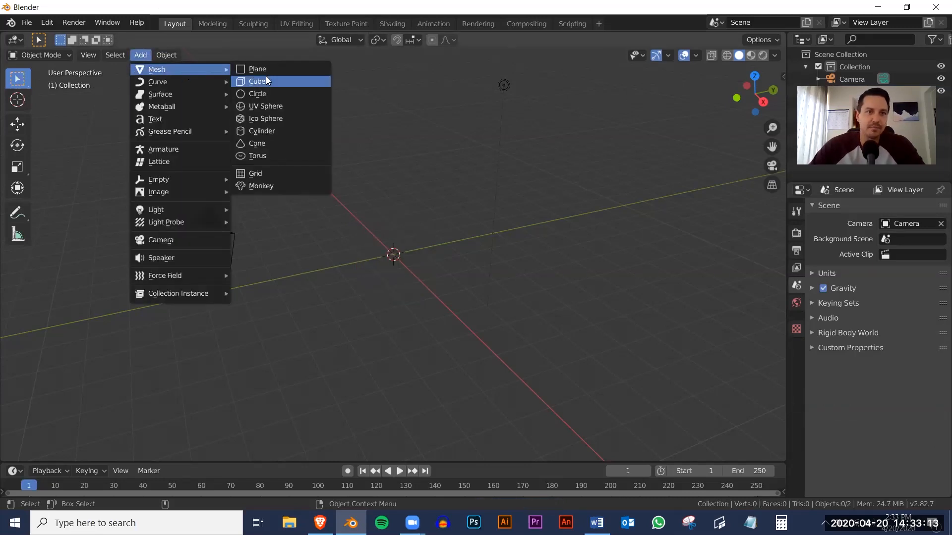
pyautogui.click(276, 66)
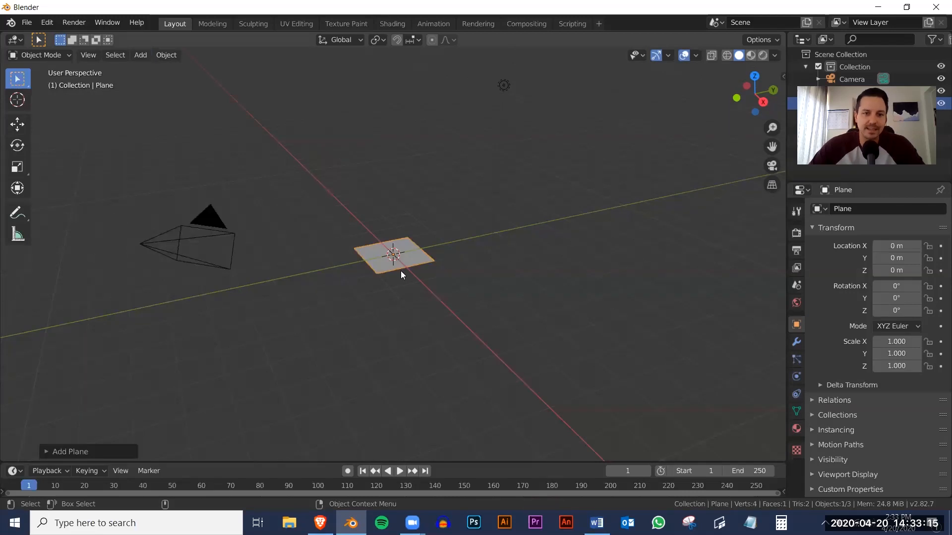
# Scale the plane up uniformly to about 6.6 to form a large floor
pyautogui.hotkey('shift', 'space')
pyautogui.press('s')
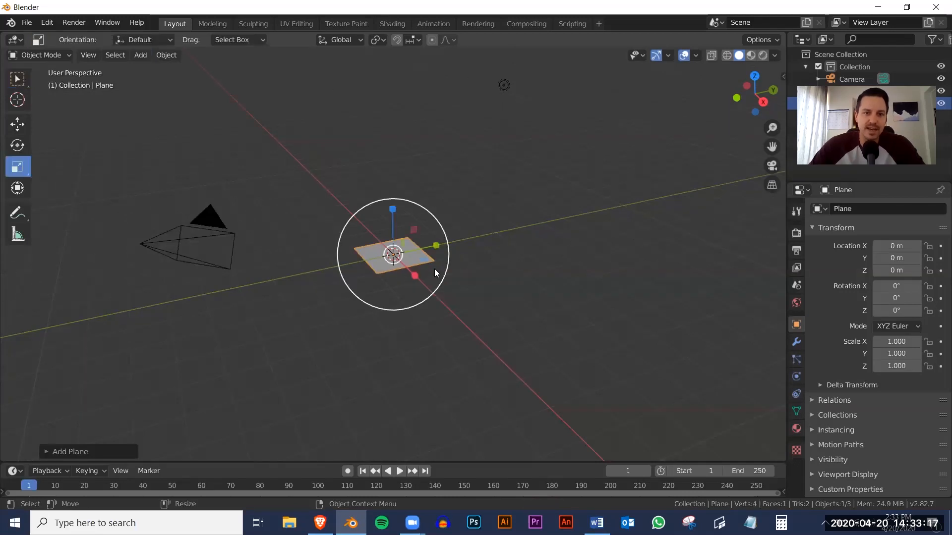
pyautogui.press('s')
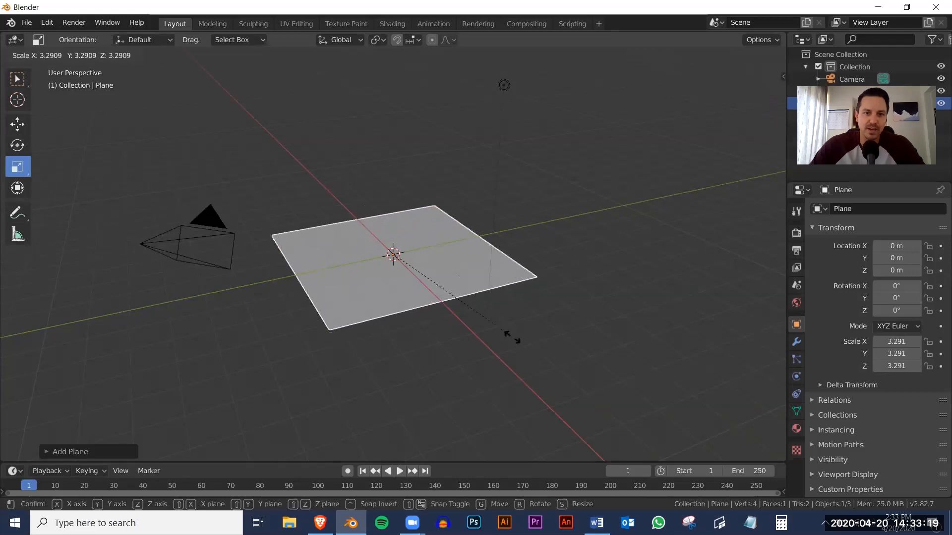
pyautogui.click(612, 440)
pyautogui.moveTo(475, 389); pyautogui.dragTo(462, 387, button='middle')
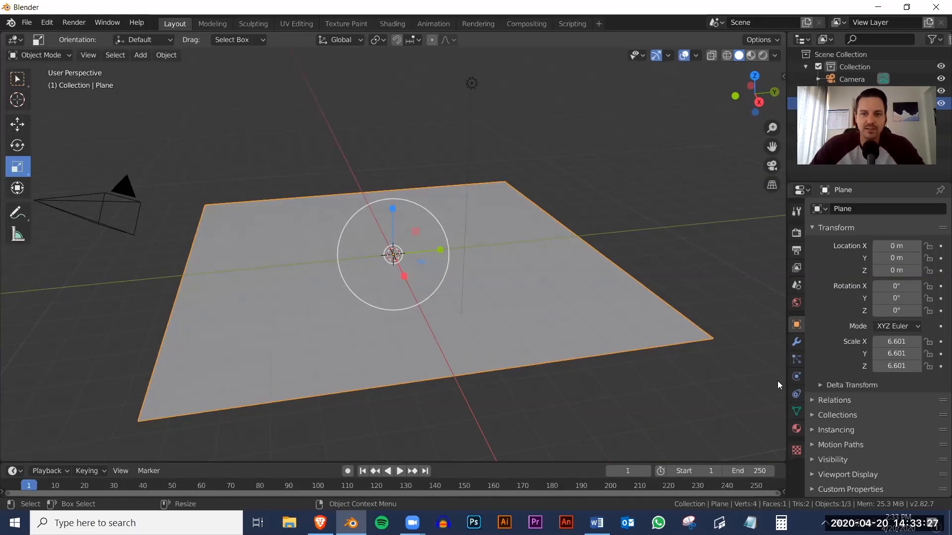
# Enable Collision and Rigid Body physics on the plane, with the rigid body type set to Passive
pyautogui.click(796, 376)
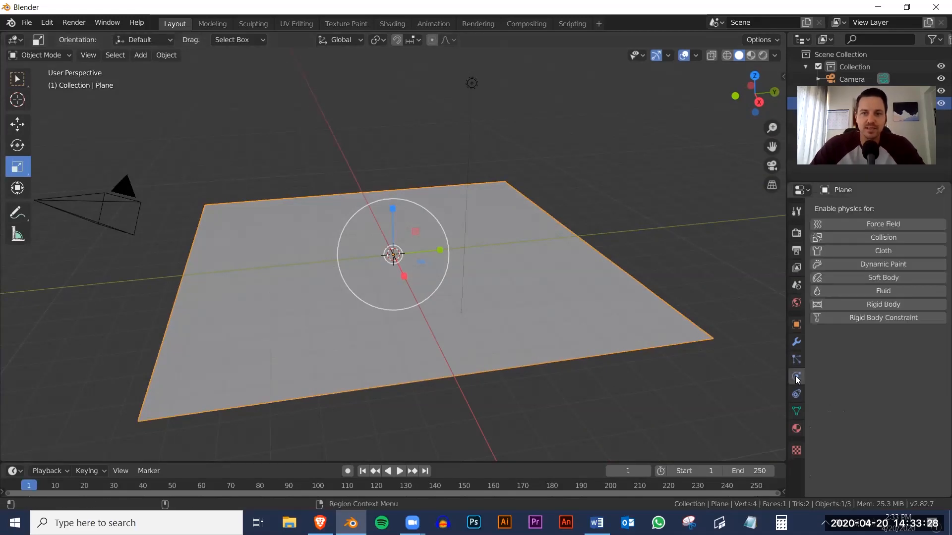
pyautogui.click(890, 237)
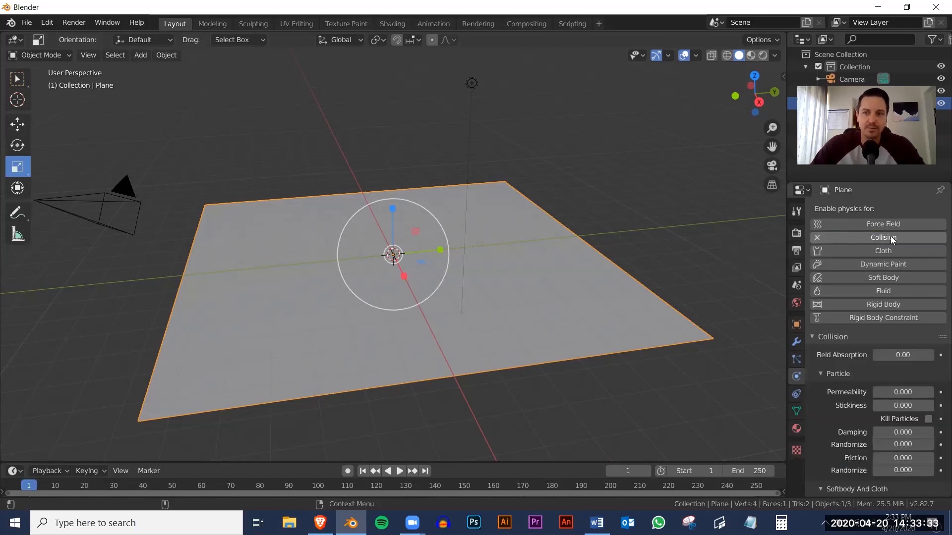
pyautogui.click(889, 305)
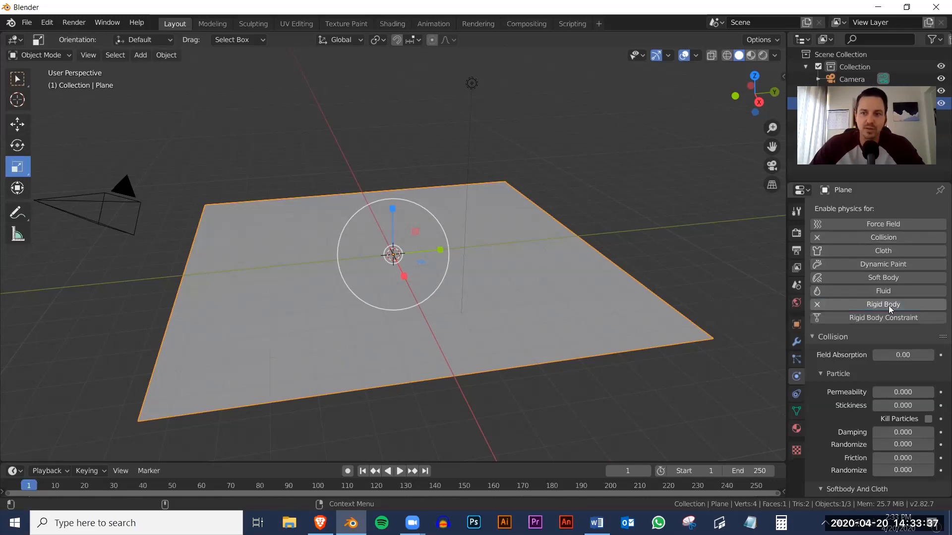
pyautogui.scroll(-10, 858, 372)
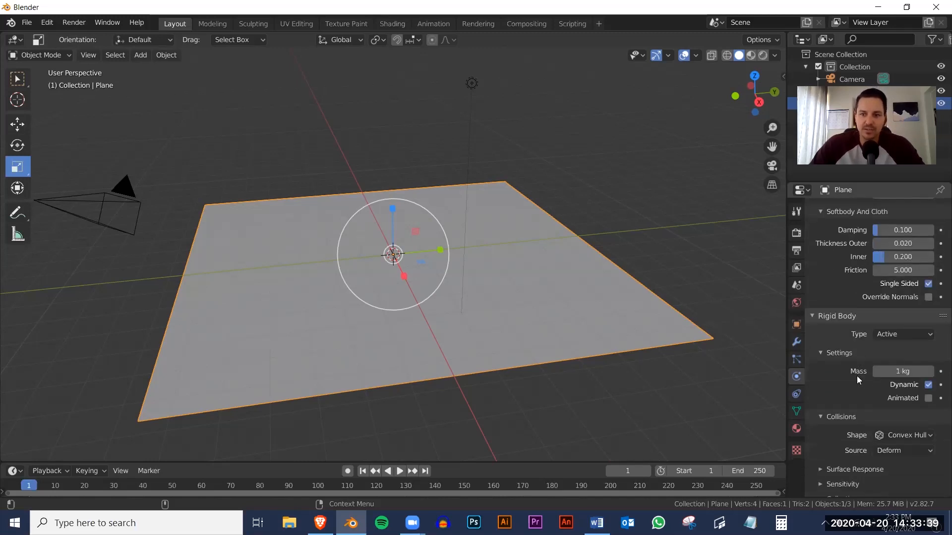
pyautogui.click(900, 309)
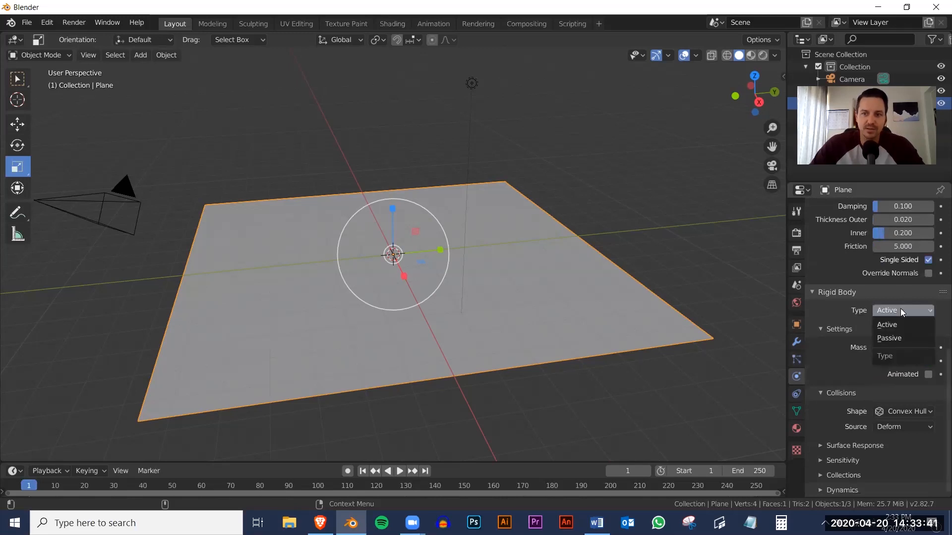
pyautogui.click(902, 341)
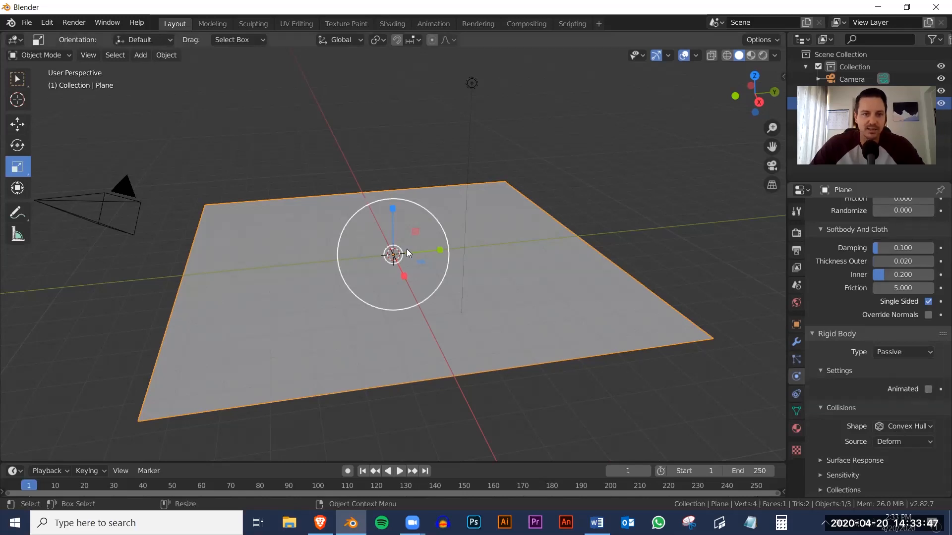
# Deselect the plane and add a Monkey mesh to the scene
pyautogui.click(576, 193)
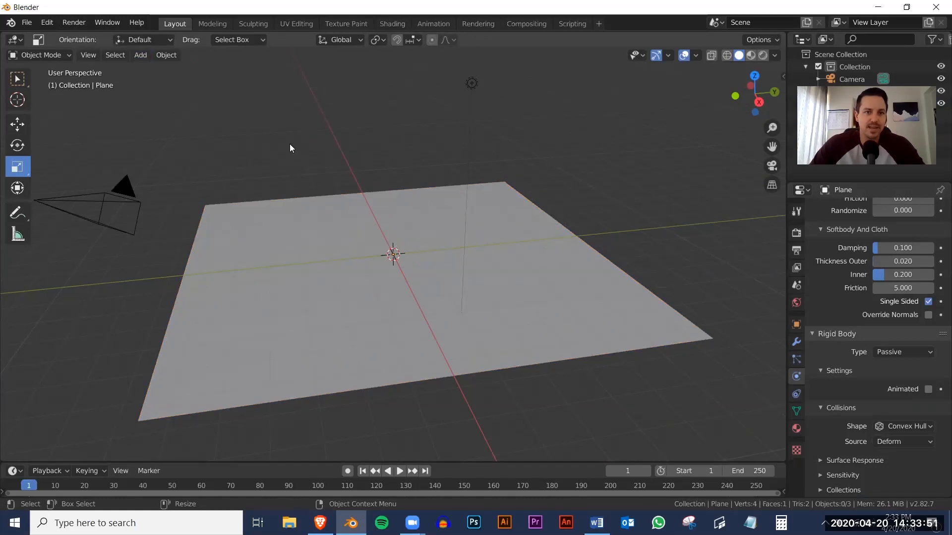
pyautogui.click(140, 55)
pyautogui.moveTo(152, 69)
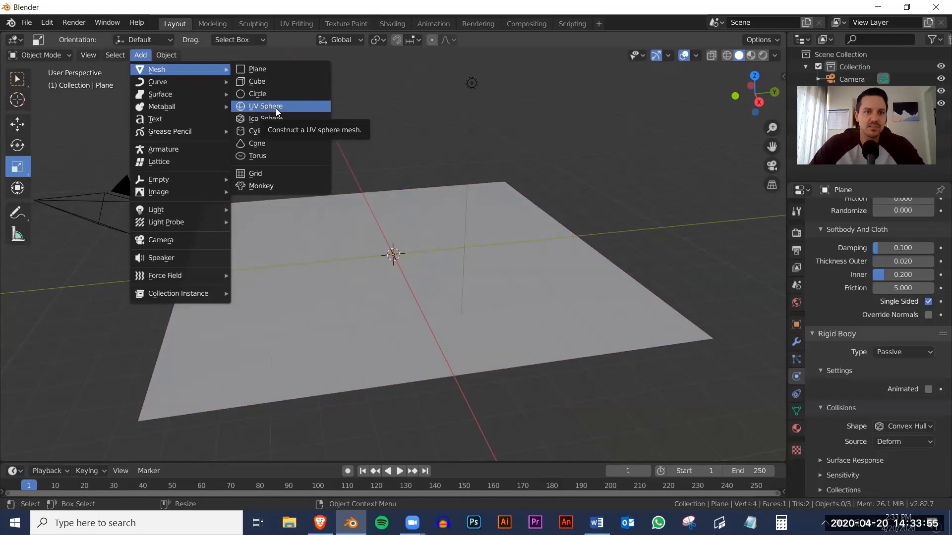
pyautogui.click(277, 186)
# Raise the monkey above the plane by setting its Z location to 1 m
pyautogui.moveTo(435, 349)
pyautogui.mouseDown(button='middle')
pyautogui.moveTo(432, 329)
pyautogui.moveTo(438, 347)
pyautogui.mouseUp(button='middle')
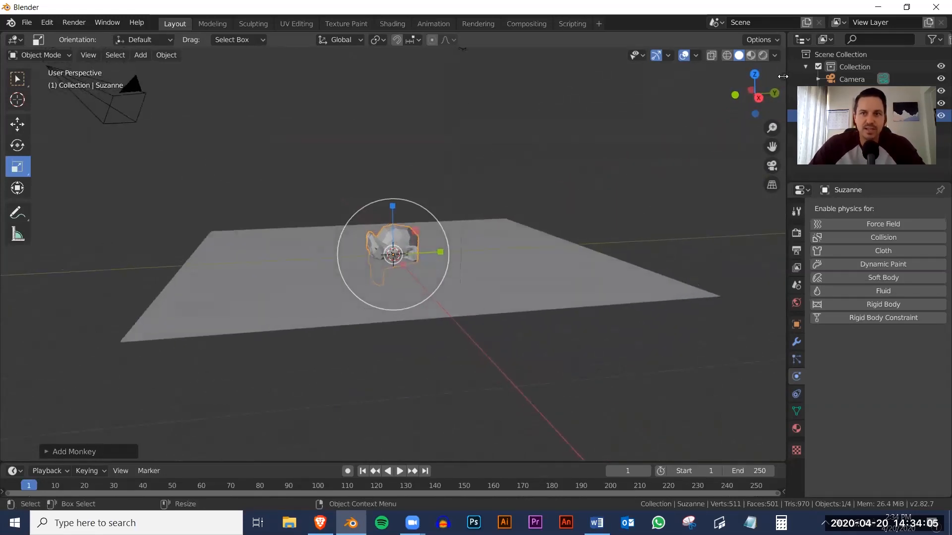
pyautogui.click(782, 76)
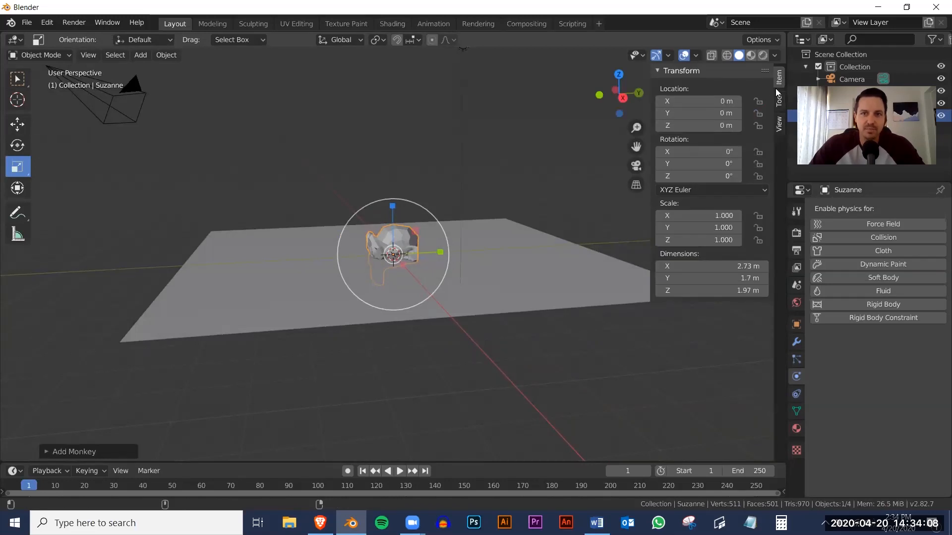
pyautogui.click(713, 125)
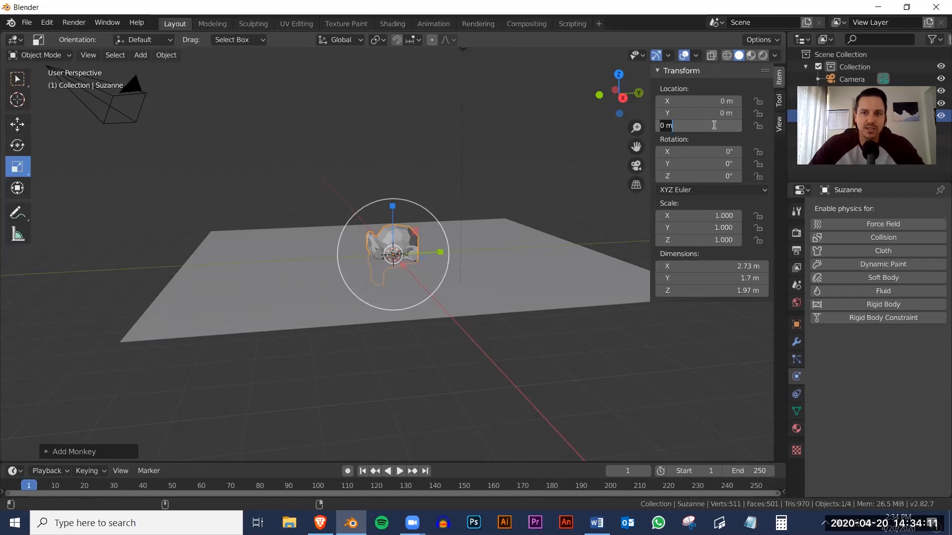
pyautogui.write('1')
pyautogui.press('Return')
# Apply smooth shading to the monkey head
pyautogui.moveTo(467, 252); pyautogui.dragTo(447, 275, button='middle')
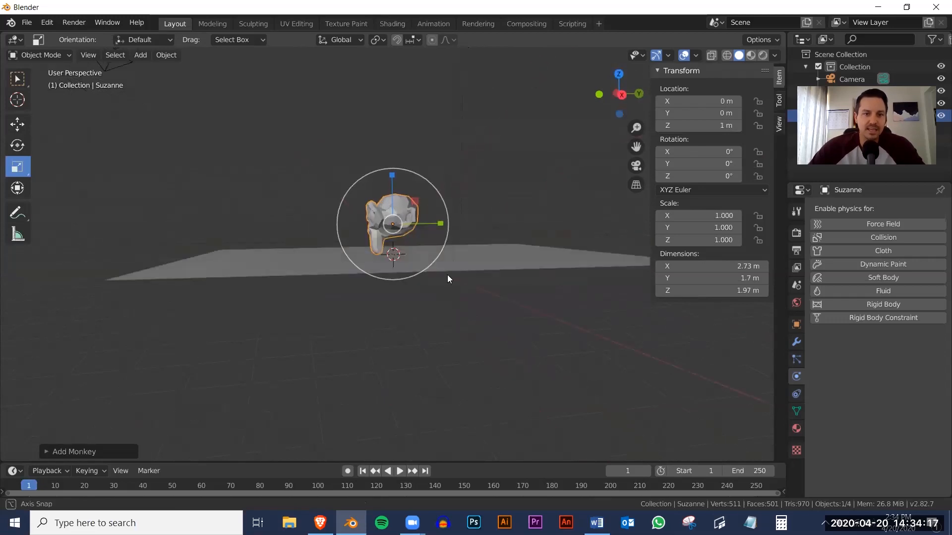
pyautogui.moveTo(447, 275); pyautogui.dragTo(465, 283, button='middle')
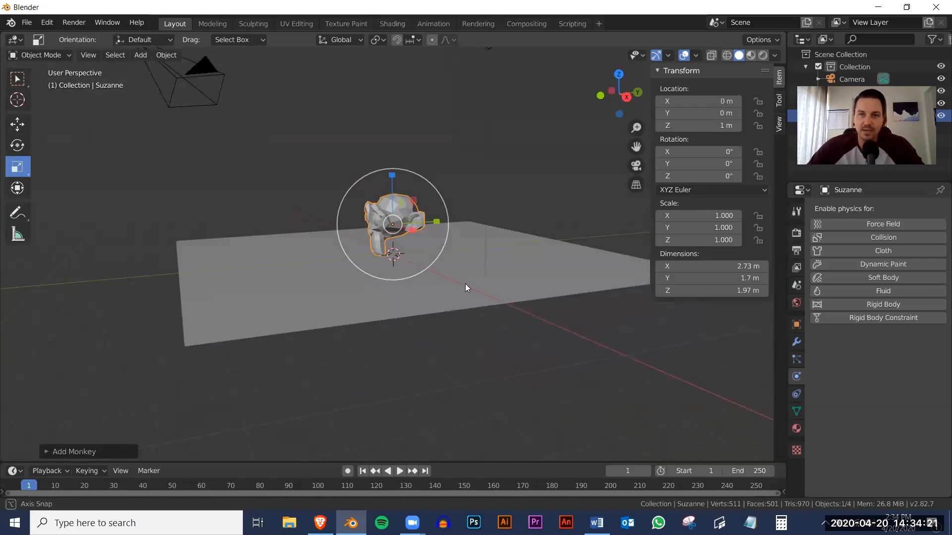
pyautogui.rightClick(381, 212)
pyautogui.click(383, 212)
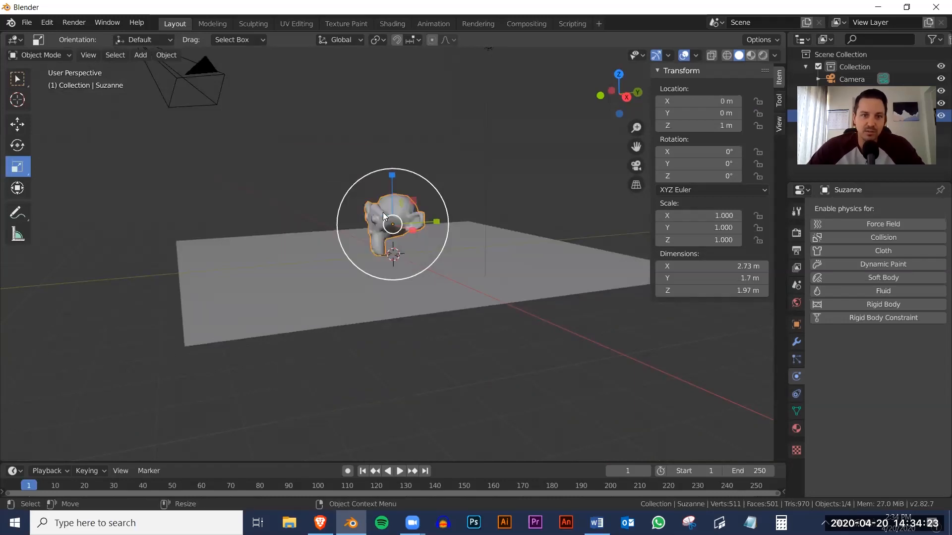
# Subdivide the monkey's whole mesh in Edit Mode with 2 cuts
pyautogui.keyDown('alt'); pyautogui.moveTo(383, 212); pyautogui.dragTo(440, 225); pyautogui.keyUp('alt')
pyautogui.scroll(8, 395, 220)
pyautogui.keyDown('alt'); pyautogui.moveTo(413, 173); pyautogui.dragTo(477, 210); pyautogui.keyUp('alt')
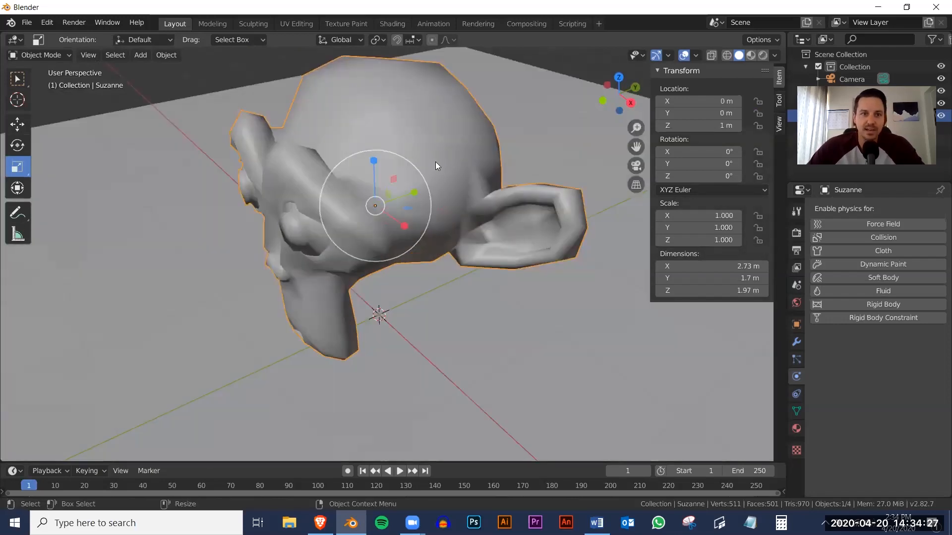
pyautogui.press('Tab')
pyautogui.rightClick(416, 119)
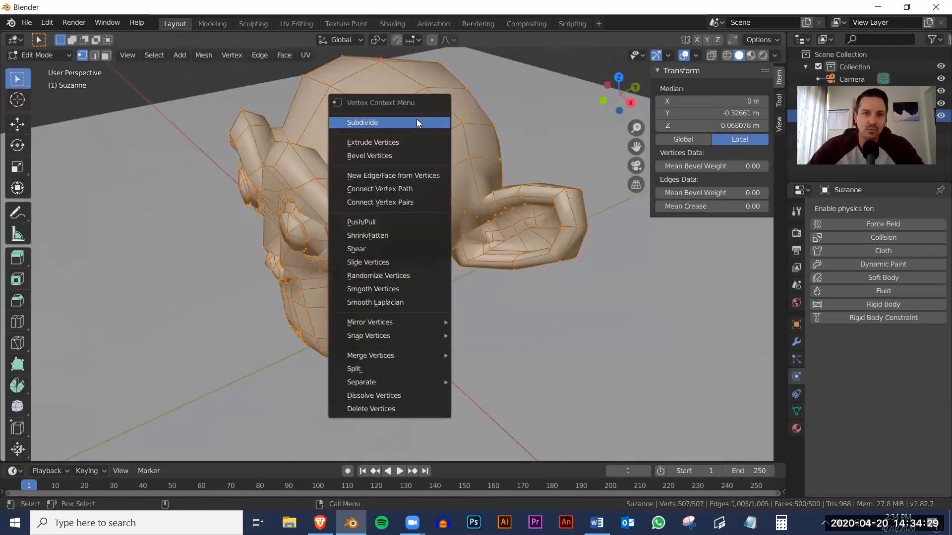
pyautogui.click(416, 119)
pyautogui.click(101, 449)
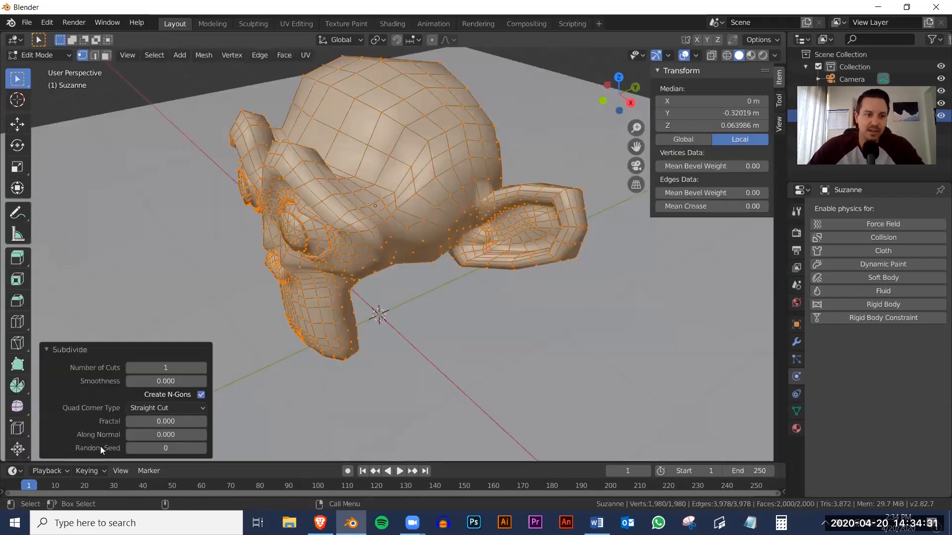
pyautogui.click(202, 367)
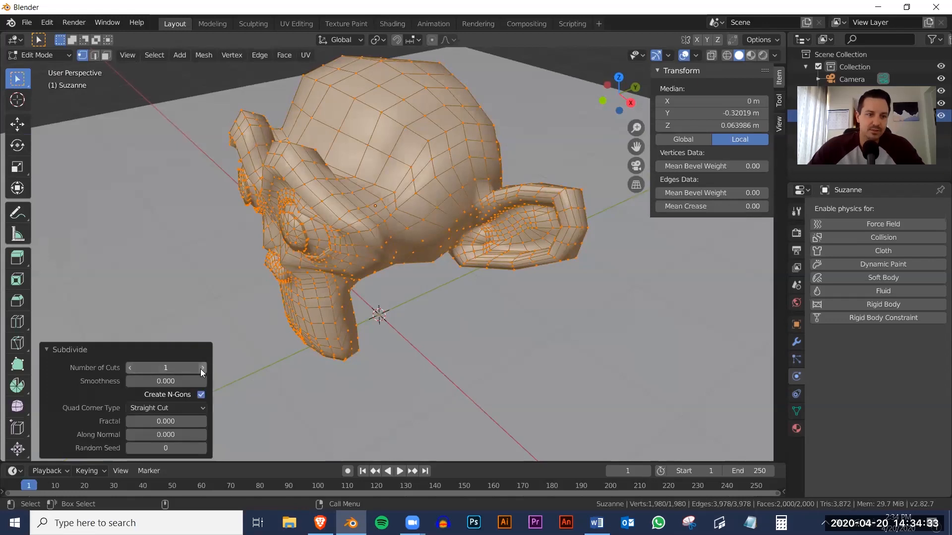
# Set the subdivision's smoothness to 1 and return the monkey to Object Mode
pyautogui.click(170, 382)
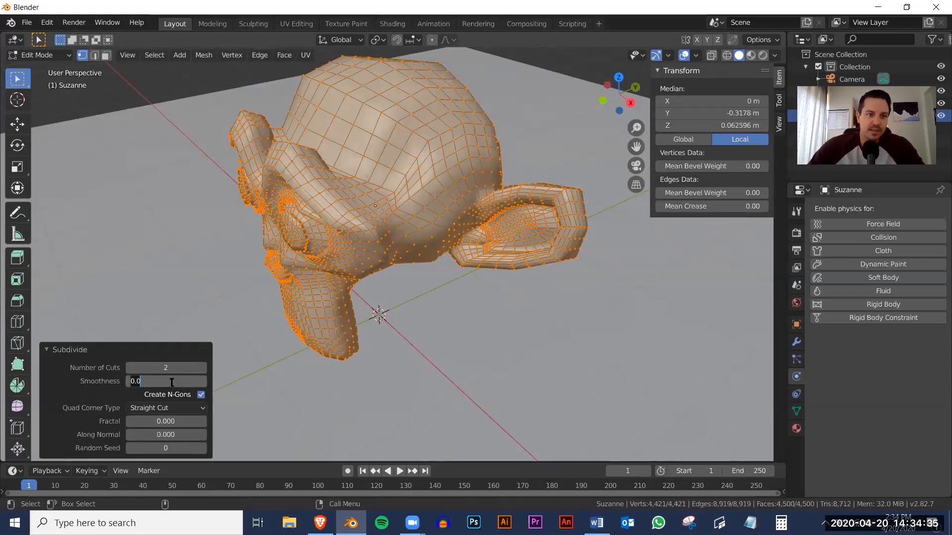
pyautogui.write('1')
pyautogui.press('Return')
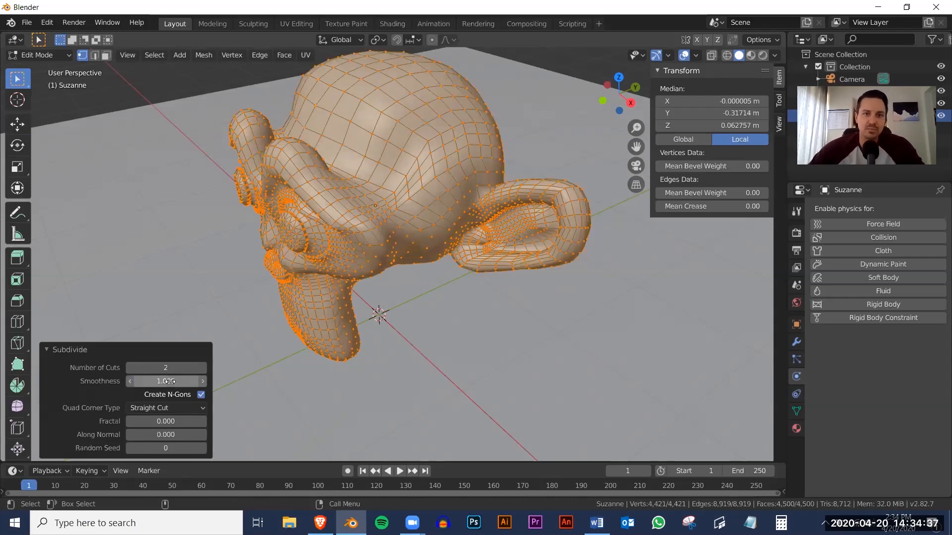
pyautogui.moveTo(298, 189); pyautogui.dragTo(345, 182, button='middle')
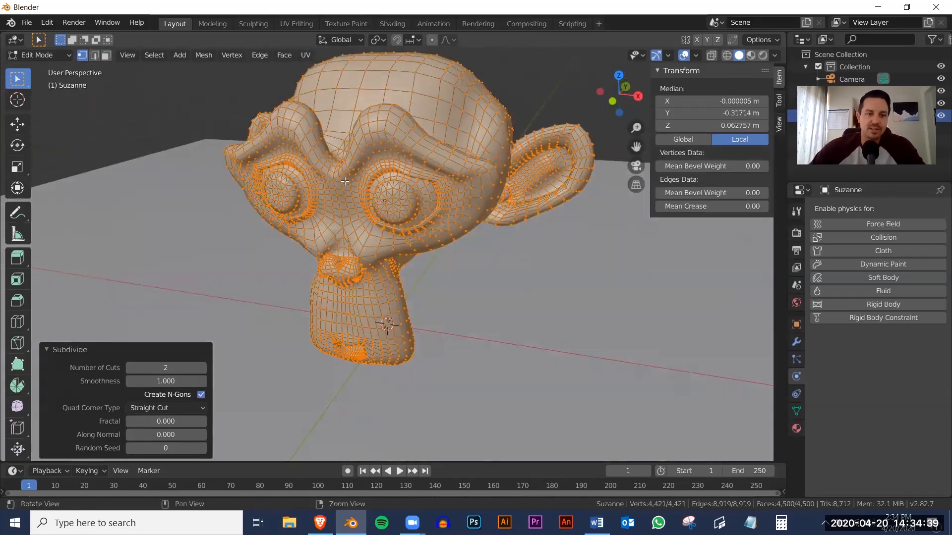
pyautogui.press('Tab')
# Enable Rigid Body physics on the monkey with a Mesh collision shape, and also enable Collision physics
pyautogui.moveTo(451, 281); pyautogui.dragTo(417, 287, button='middle')
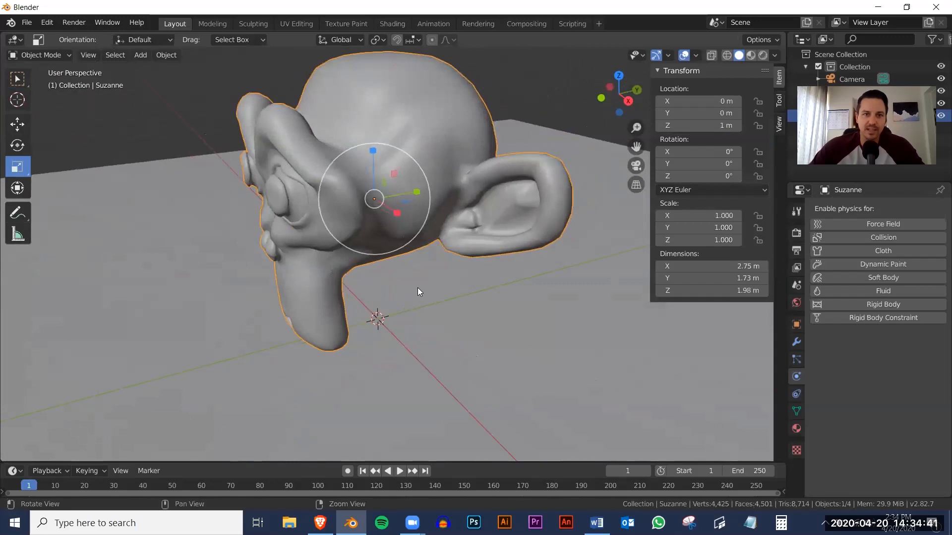
pyautogui.scroll(-5, 417, 287)
pyautogui.scroll(-2, 445, 335)
pyautogui.moveTo(445, 335); pyautogui.dragTo(425, 325, button='middle')
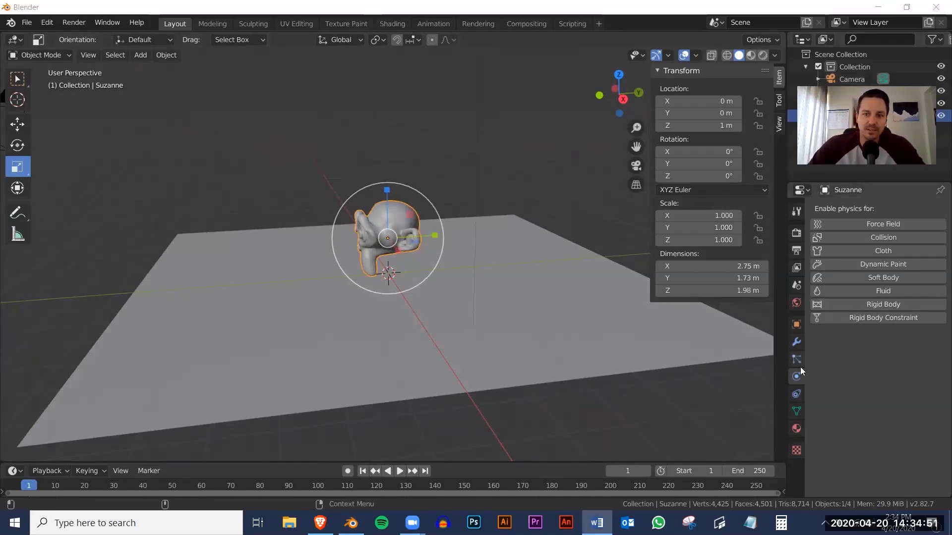
pyautogui.click(794, 379)
pyautogui.click(861, 302)
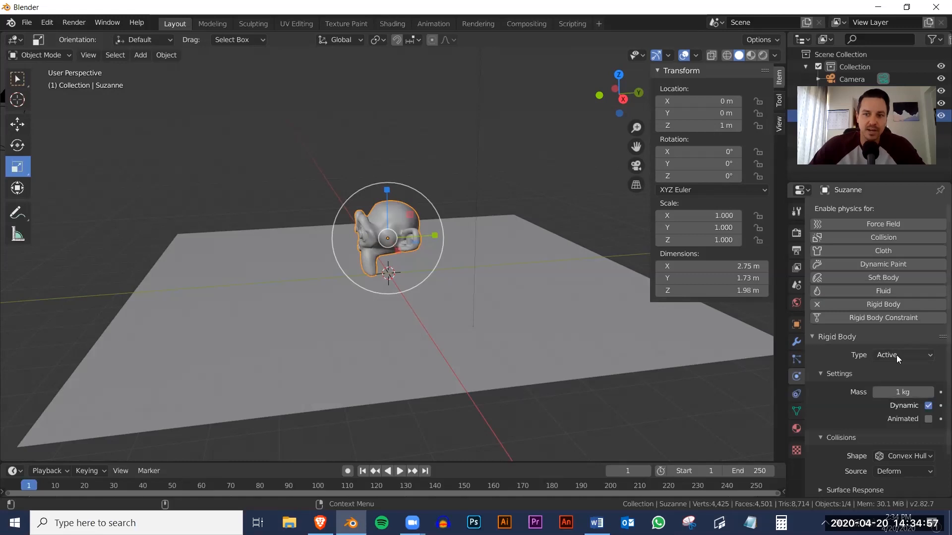
pyautogui.click(895, 458)
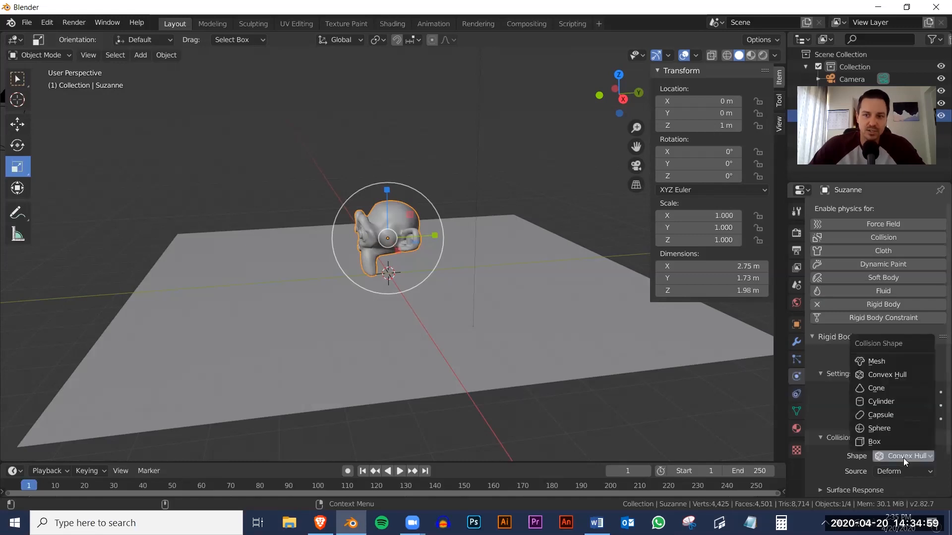
pyautogui.click(886, 365)
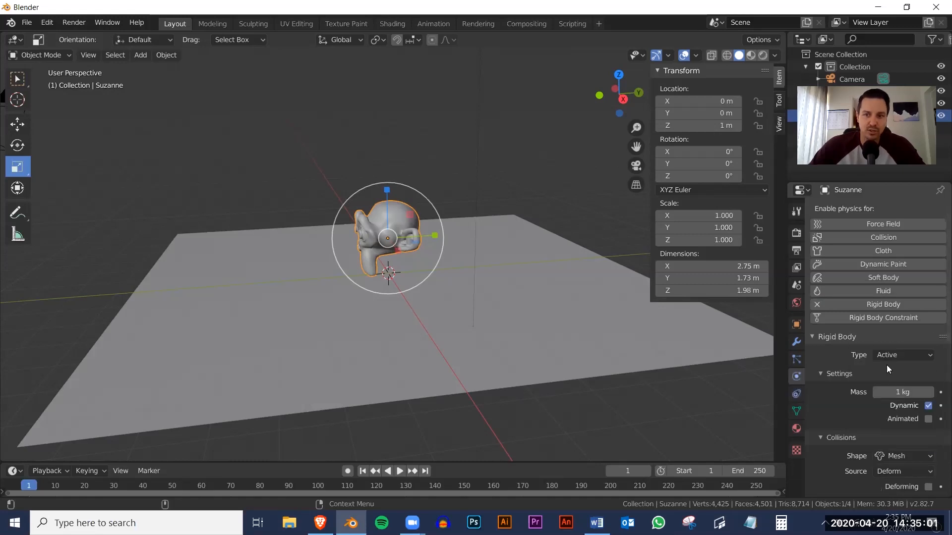
pyautogui.click(879, 242)
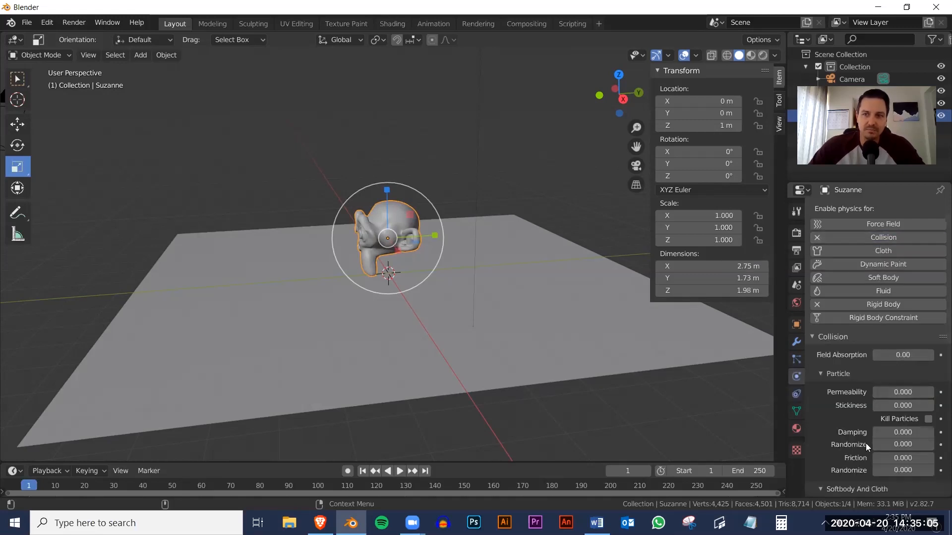
pyautogui.scroll(-4, 864, 427)
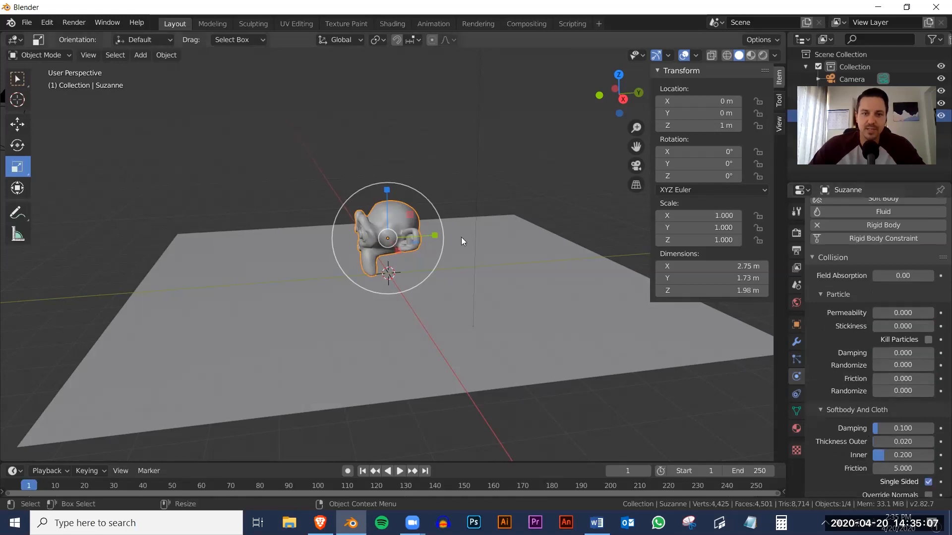
# Deselect the monkey and add a new mesh plane at the world origin
pyautogui.moveTo(361, 280); pyautogui.dragTo(487, 313, button='middle')
pyautogui.click(342, 177)
pyautogui.scroll(-3, 341, 178)
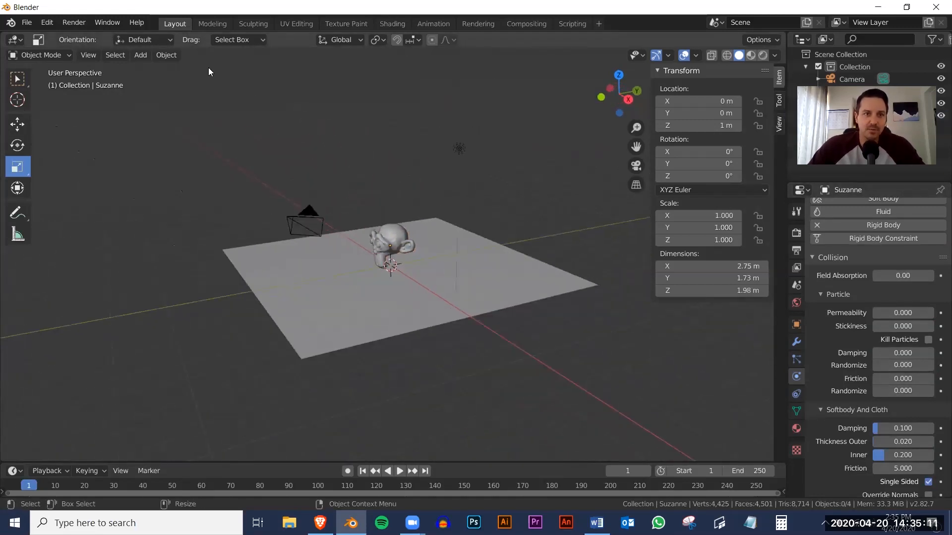
pyautogui.click(143, 55)
pyautogui.moveTo(150, 70)
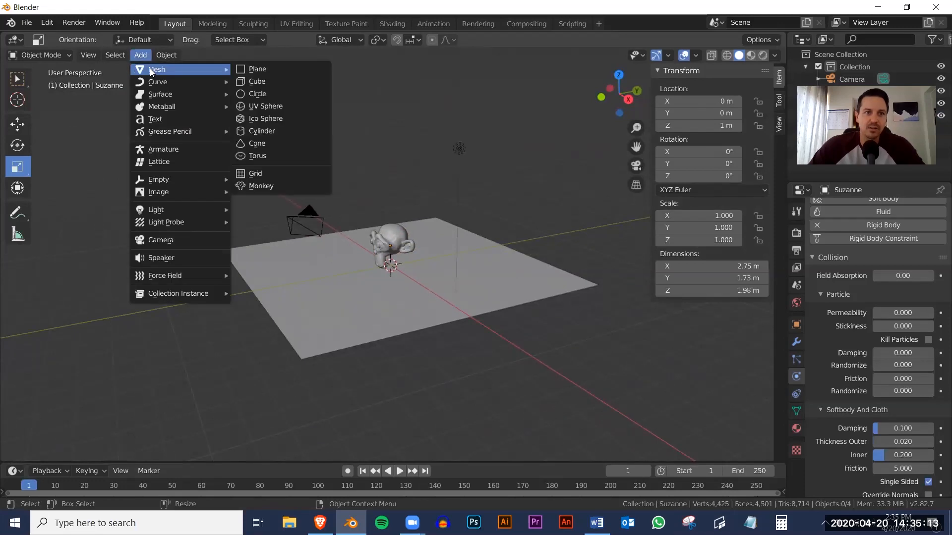
pyautogui.click(274, 68)
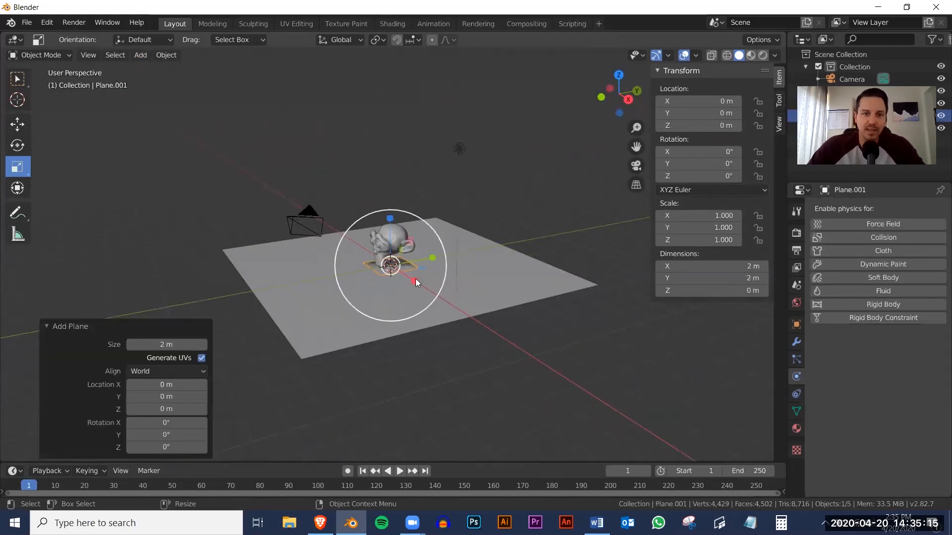
# Move the new plane straight up above the monkey, to a Z location of about 3.71 m
pyautogui.hotkey('shift', 'space')
pyautogui.press('g')
pyautogui.moveTo(389, 214); pyautogui.dragTo(388, 133)
pyautogui.moveTo(467, 284); pyautogui.dragTo(423, 313, button='middle')
pyautogui.scroll(4, 426, 251)
pyautogui.scroll(-3, 418, 289)
# Scale the raised plane uniformly to about 2.72 so it extends well beyond the monkey head
pyautogui.hotkey('shift', 'space')
pyautogui.press('s')
pyautogui.moveTo(420, 288); pyautogui.dragTo(477, 343)
pyautogui.moveTo(472, 383); pyautogui.dragTo(489, 289, button='middle')
pyautogui.scroll(2, 434, 253)
pyautogui.scroll(1, 433, 255)
pyautogui.moveTo(433, 254); pyautogui.dragTo(435, 263, button='middle')
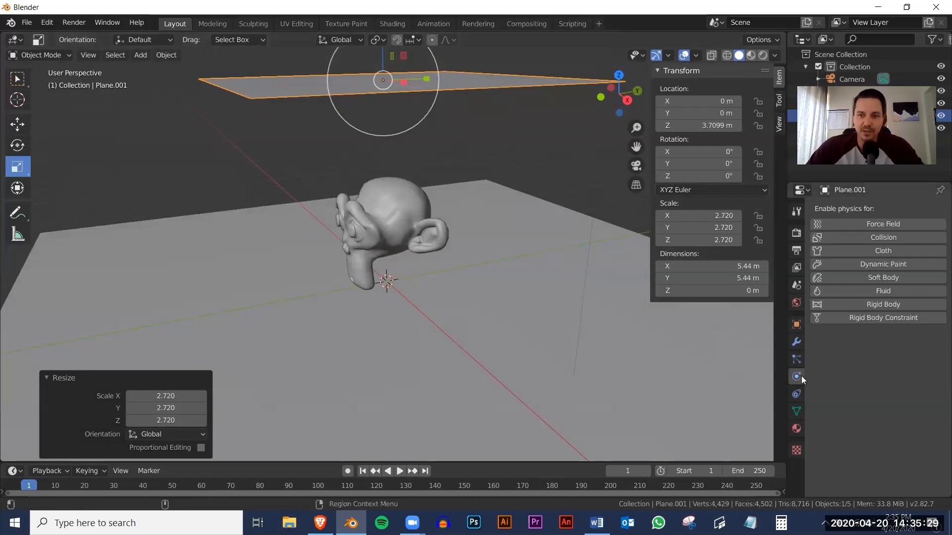
# Enable Cloth physics on the raised plane
pyautogui.moveTo(462, 159); pyautogui.dragTo(404, 196, button='middle')
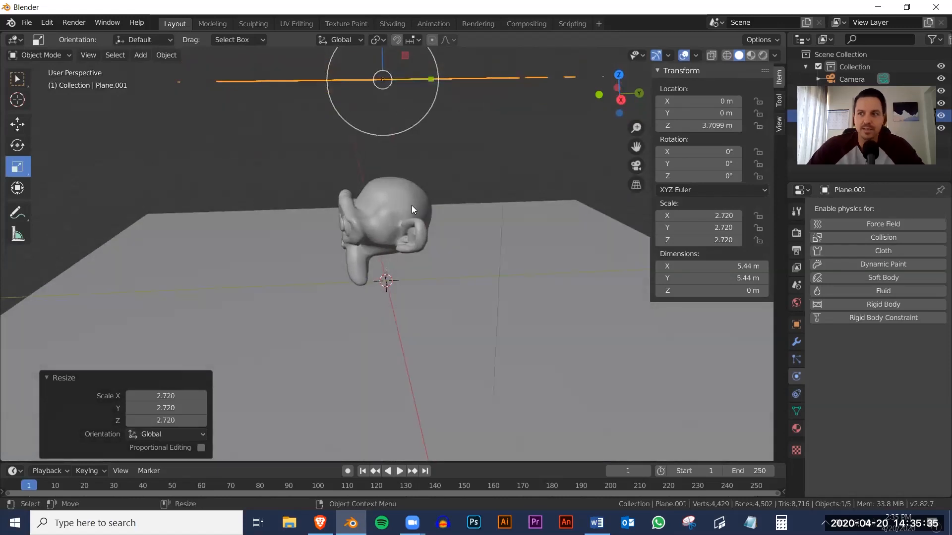
pyautogui.moveTo(456, 203)
pyautogui.mouseDown(button='middle')
pyautogui.moveTo(463, 214)
pyautogui.moveTo(466, 203)
pyautogui.mouseUp(button='middle')
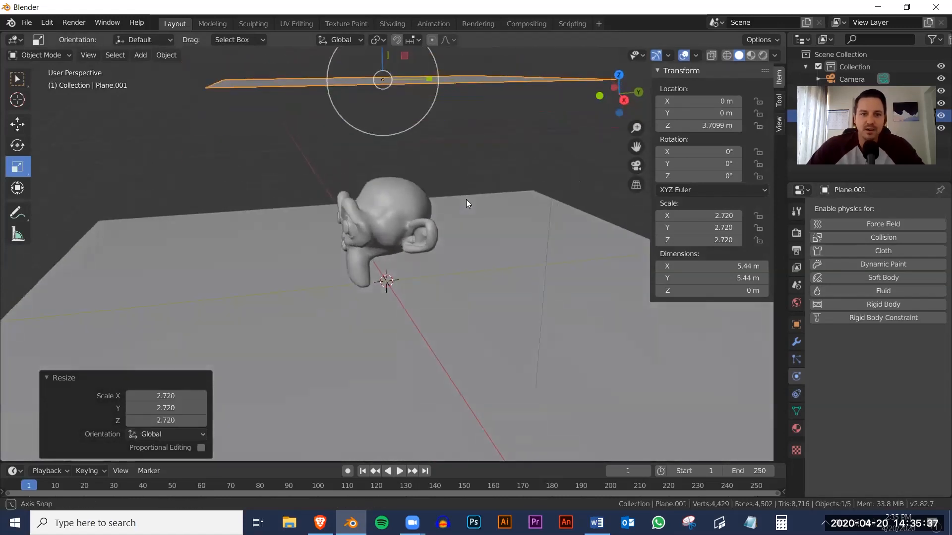
pyautogui.click(878, 250)
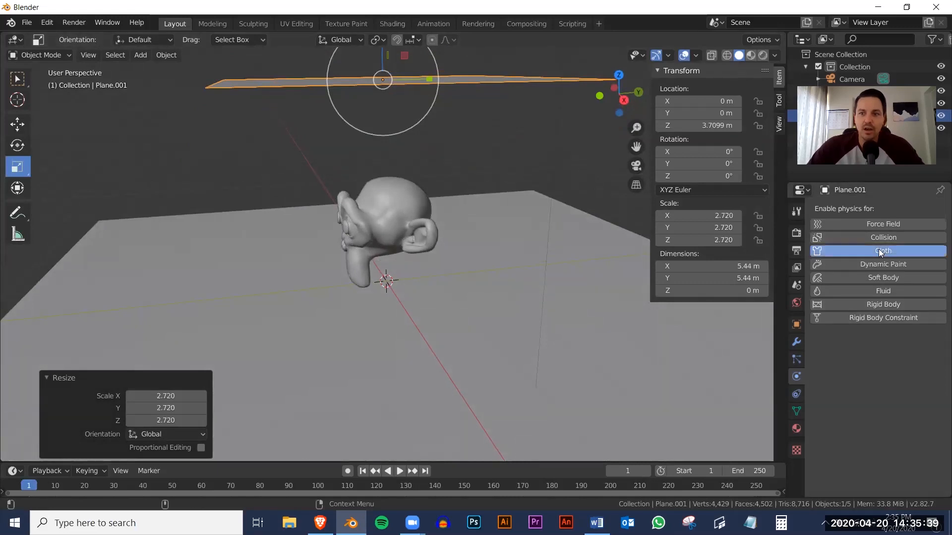
# Play the cloth simulation to see how the plane falls, stop it and return to frame 1
pyautogui.press('space')
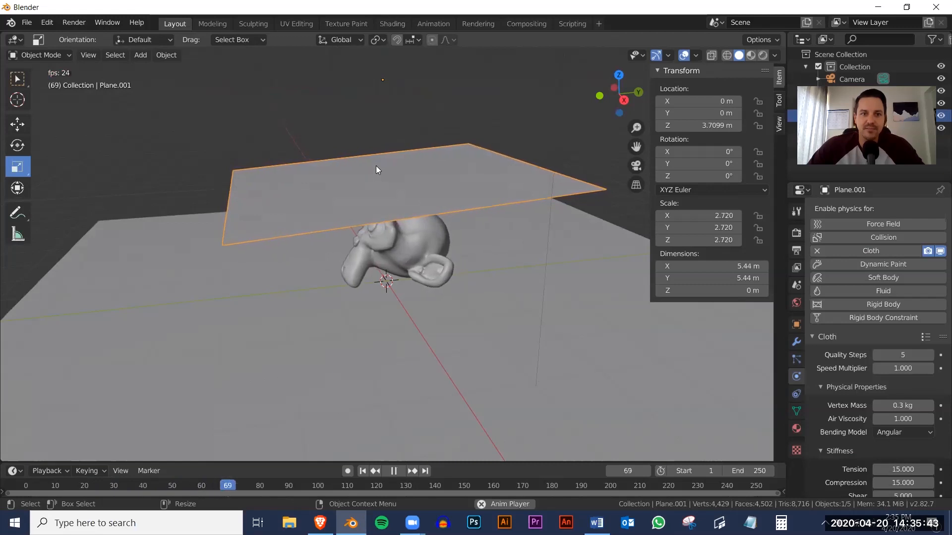
pyautogui.click(394, 472)
pyautogui.click(363, 470)
# Subdivide the cloth plane in Edit Mode with 50 cuts and return to Object Mode
pyautogui.keyDown('alt'); pyautogui.moveTo(377, 263); pyautogui.dragTo(334, 192); pyautogui.keyUp('alt')
pyautogui.scroll(-2, 334, 192)
pyautogui.press('Tab')
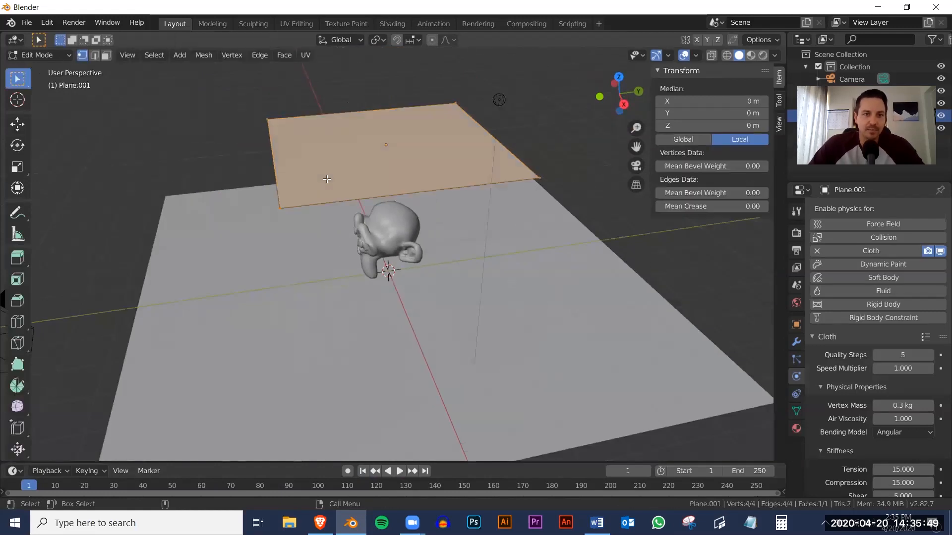
pyautogui.rightClick(327, 179)
pyautogui.click(317, 179)
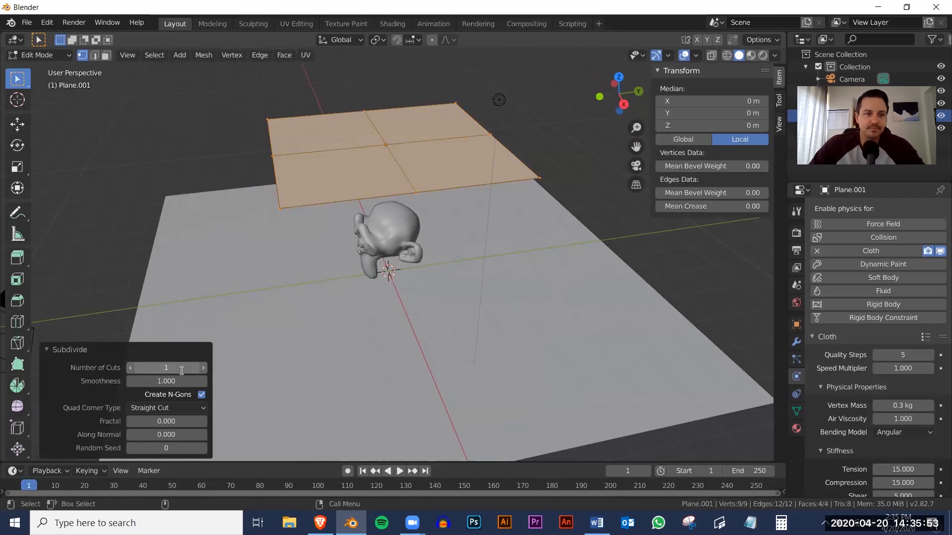
pyautogui.click(181, 368)
pyautogui.write('5')
pyautogui.press('Return')
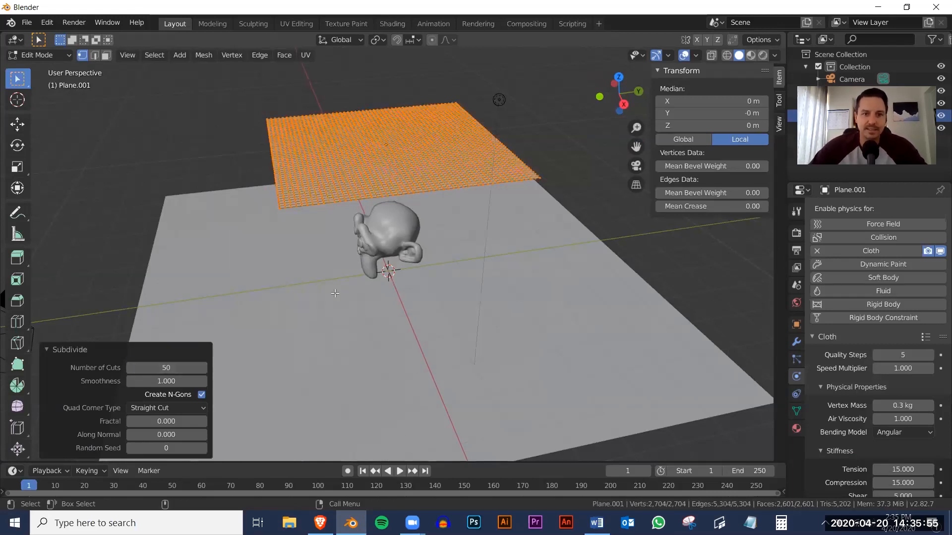
pyautogui.press('Tab')
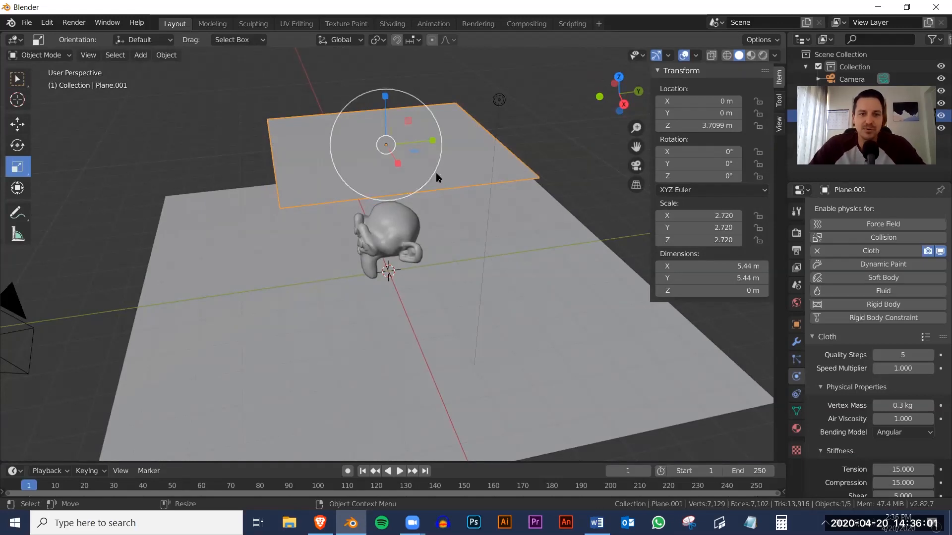
# Apply smooth shading to the subdivided cloth plane
pyautogui.moveTo(427, 172); pyautogui.dragTo(442, 178, button='middle')
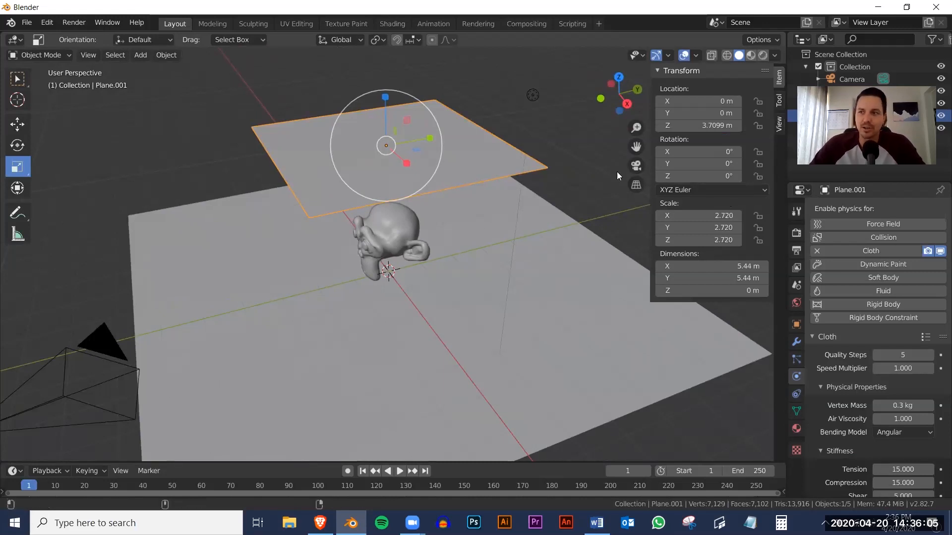
pyautogui.rightClick(367, 132)
pyautogui.click(371, 134)
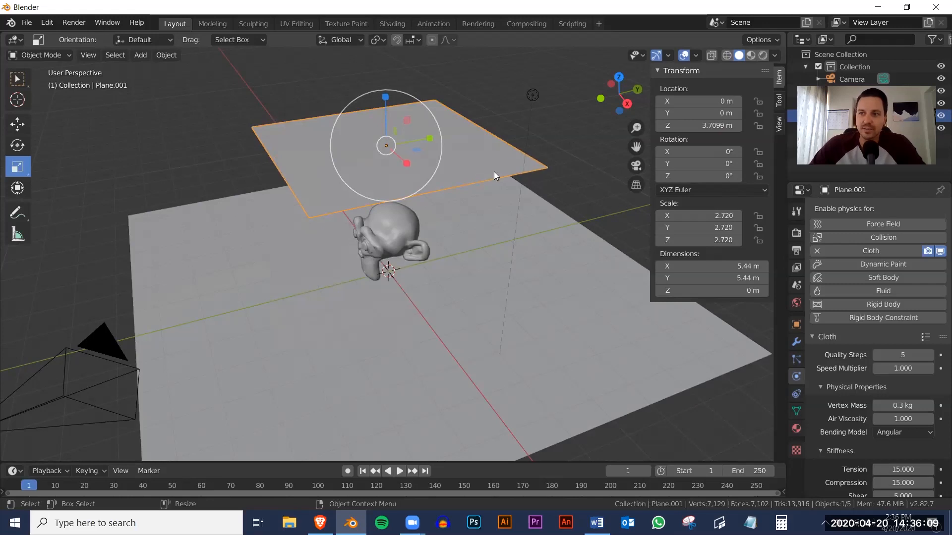
# Play the simulation to examine how the cloth drapes over the monkey, then stop and return to frame 1
pyautogui.press('space')
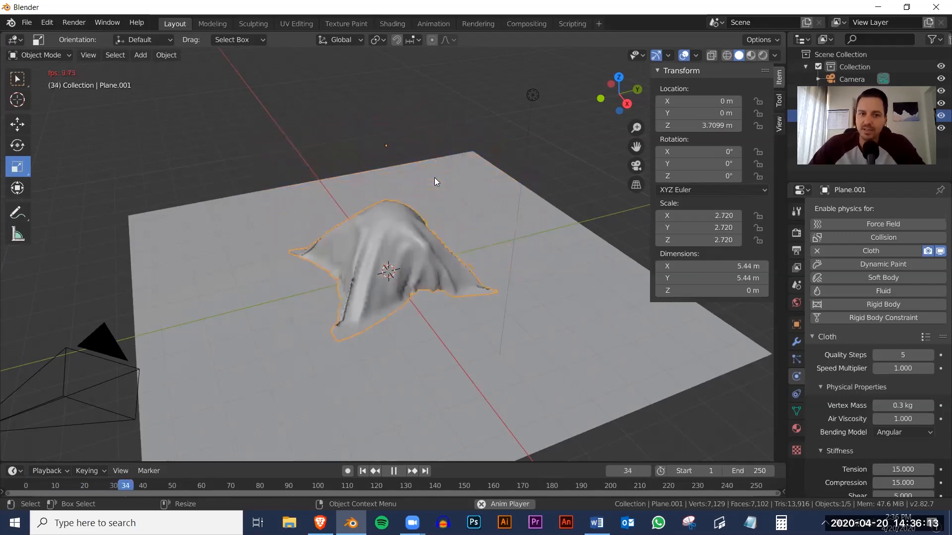
pyautogui.moveTo(420, 351)
pyautogui.mouseDown(button='middle')
pyautogui.moveTo(391, 323)
pyautogui.moveTo(420, 336)
pyautogui.mouseUp(button='middle')
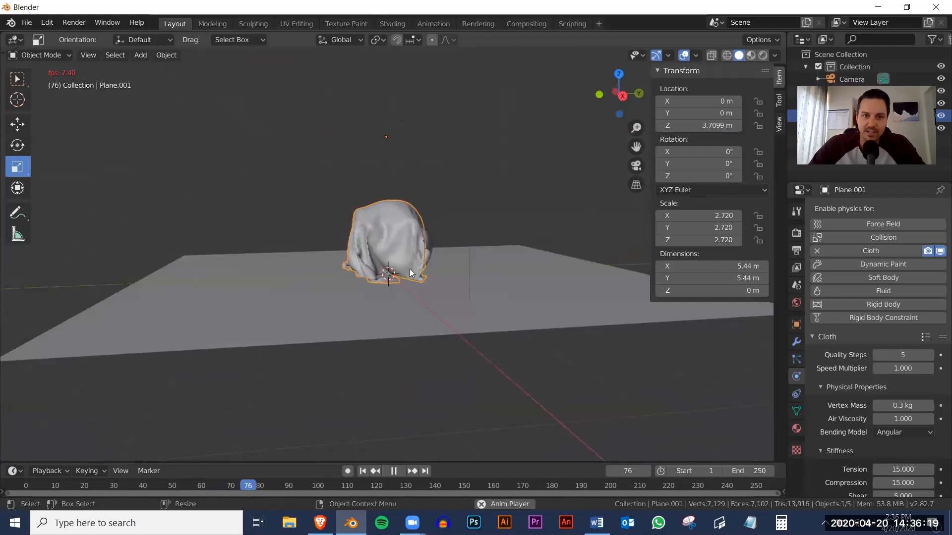
pyautogui.moveTo(446, 281); pyautogui.dragTo(453, 313, button='middle')
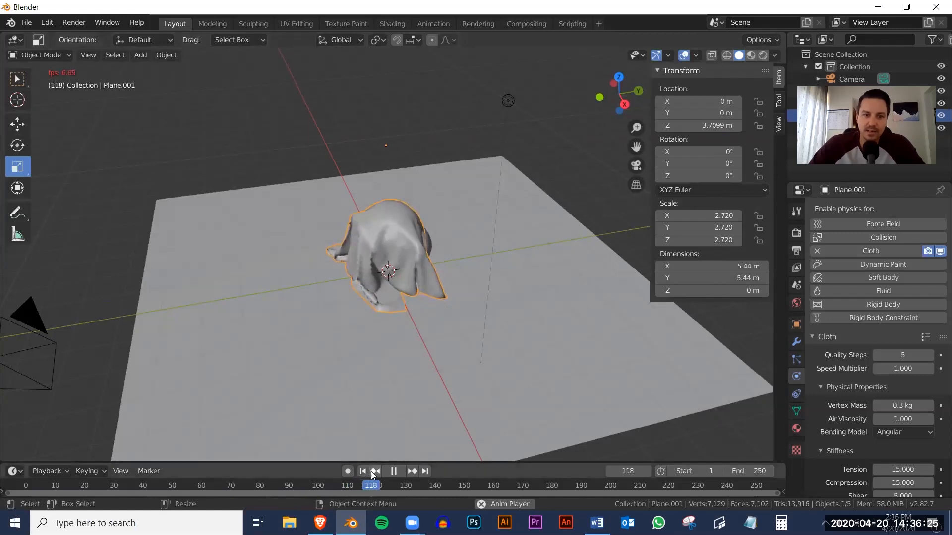
pyautogui.click(394, 471)
pyautogui.click(362, 471)
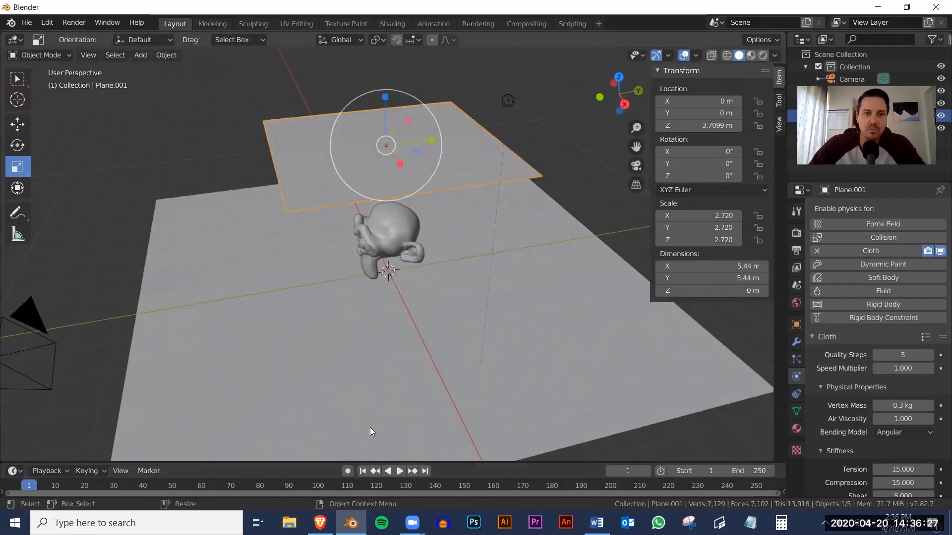
# Give the floor plane a new material with a dark green base color (hue 0.293, saturation 1, value 0.471)
pyautogui.click(387, 360)
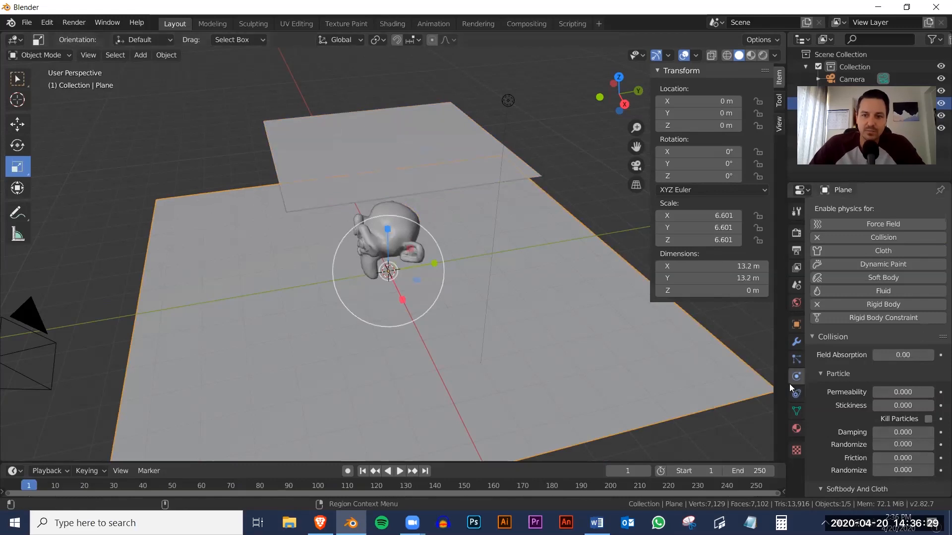
pyautogui.click(796, 429)
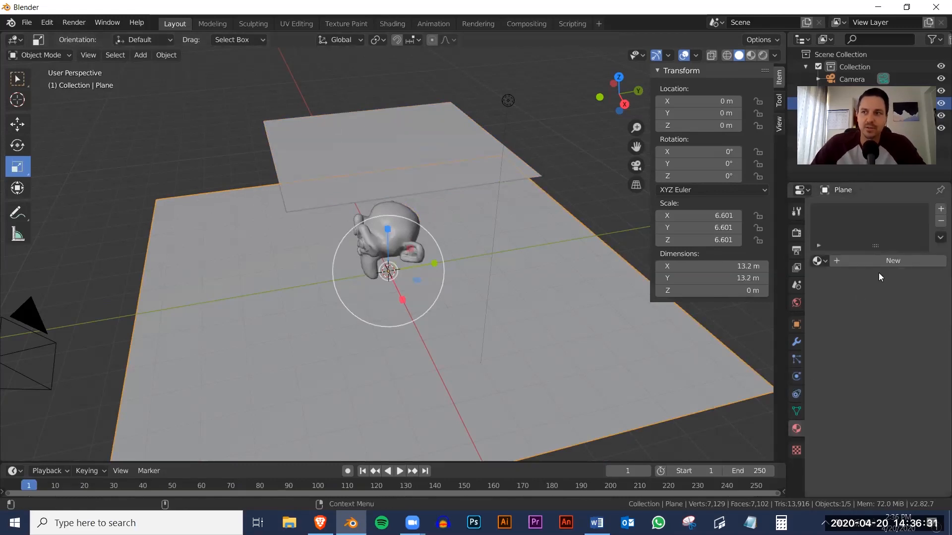
pyautogui.click(883, 259)
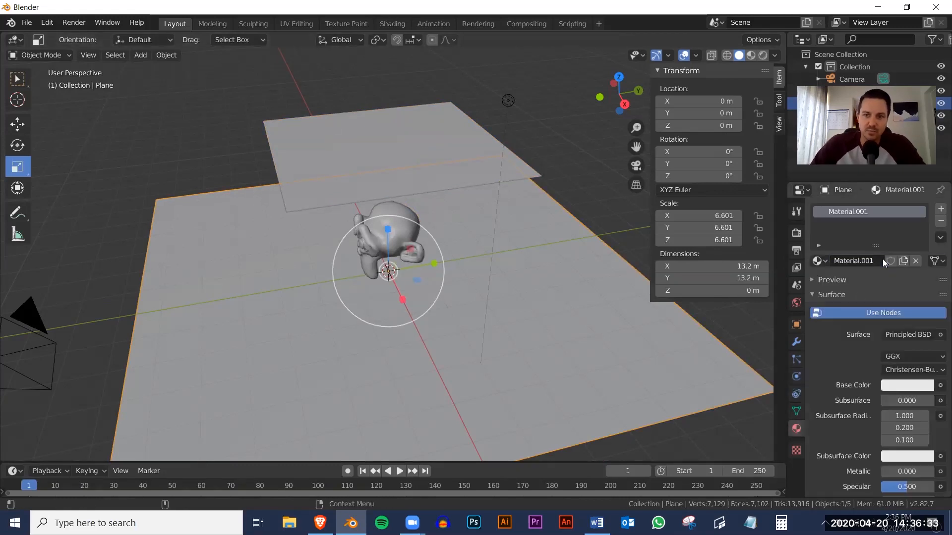
pyautogui.click(908, 385)
pyautogui.moveTo(859, 281); pyautogui.dragTo(826, 243)
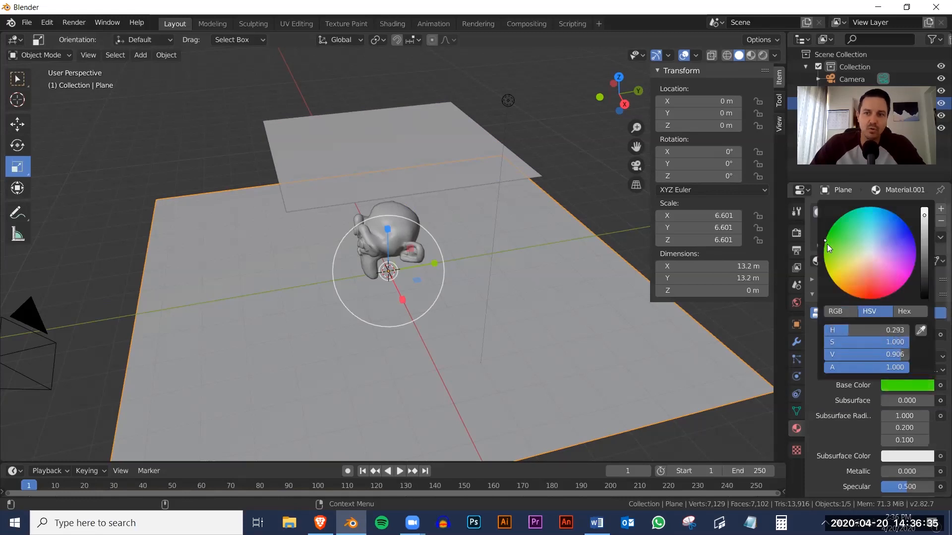
pyautogui.moveTo(924, 251); pyautogui.dragTo(925, 255)
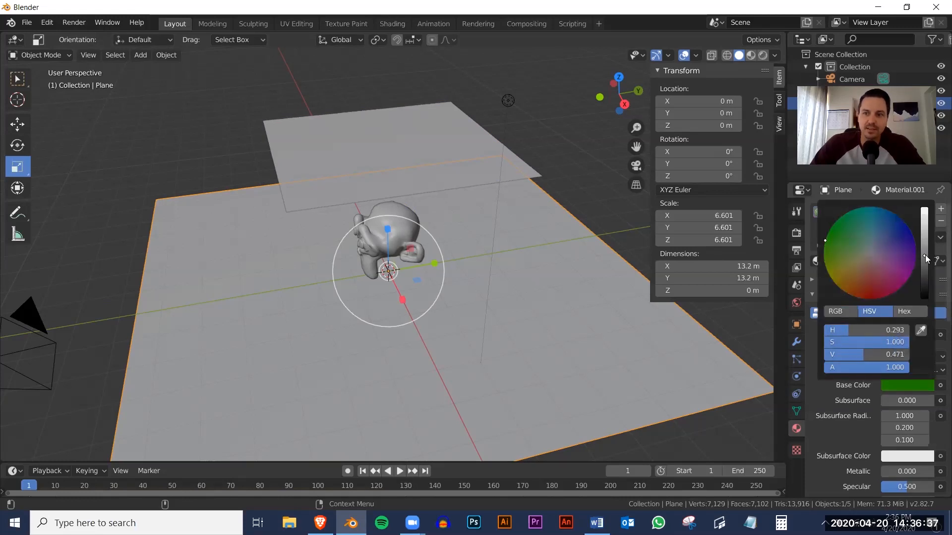
# Switch the viewport to Rendered shading and set the floor material's Specular to 0
pyautogui.click(751, 55)
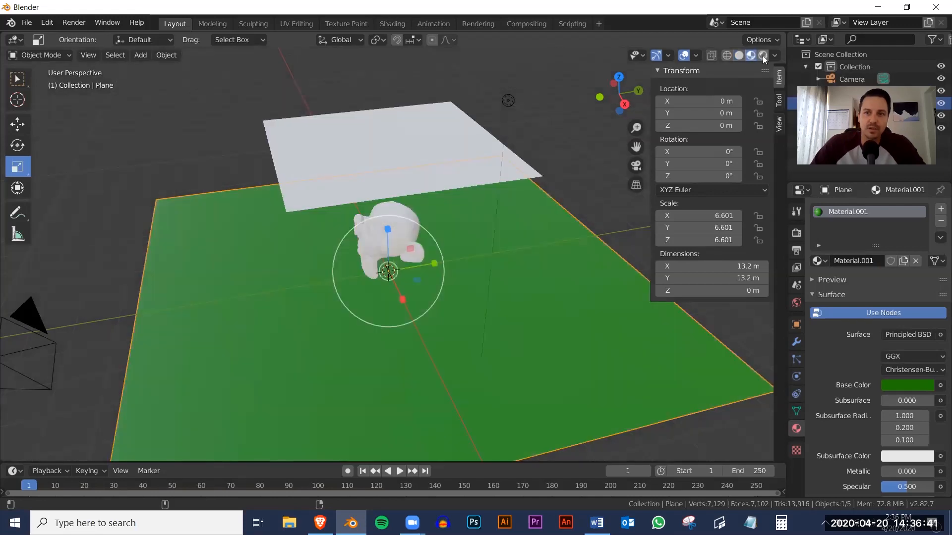
pyautogui.click(763, 55)
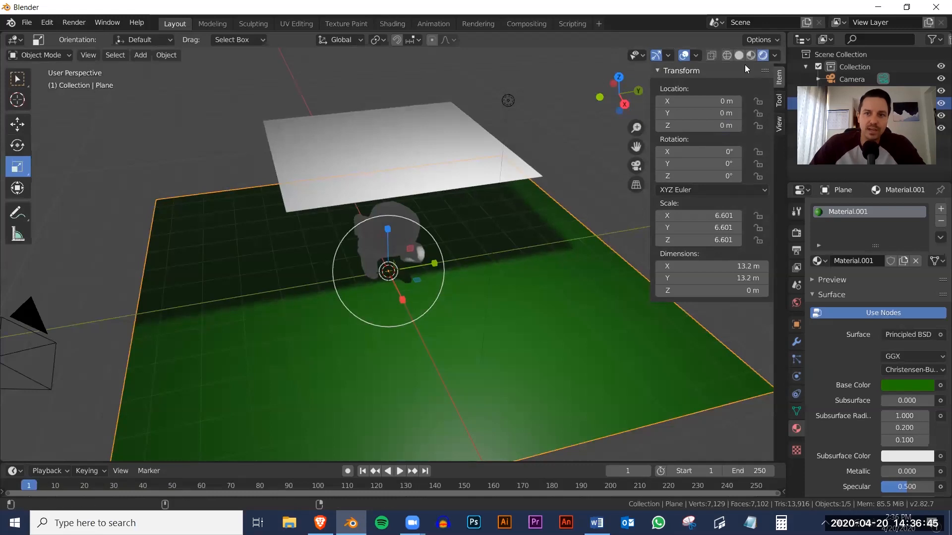
pyautogui.scroll(-3, 866, 453)
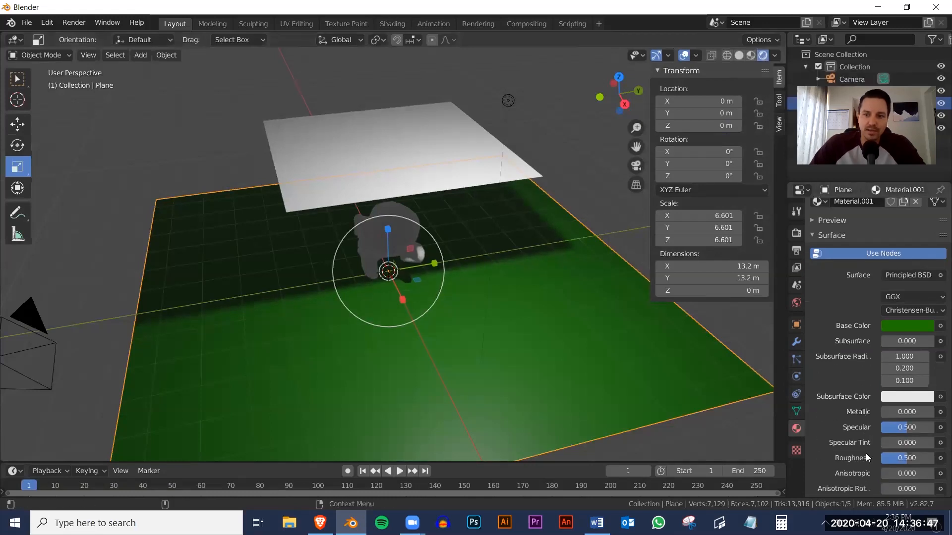
pyautogui.moveTo(901, 427); pyautogui.dragTo(875, 426)
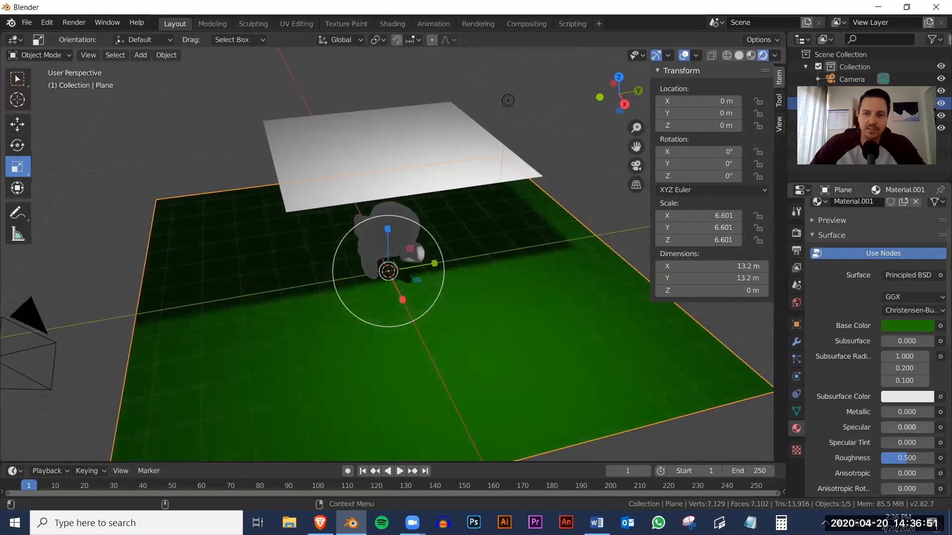
# Give the monkey head a new material with a dark orange-brown base color and Specular 0
pyautogui.click(389, 233)
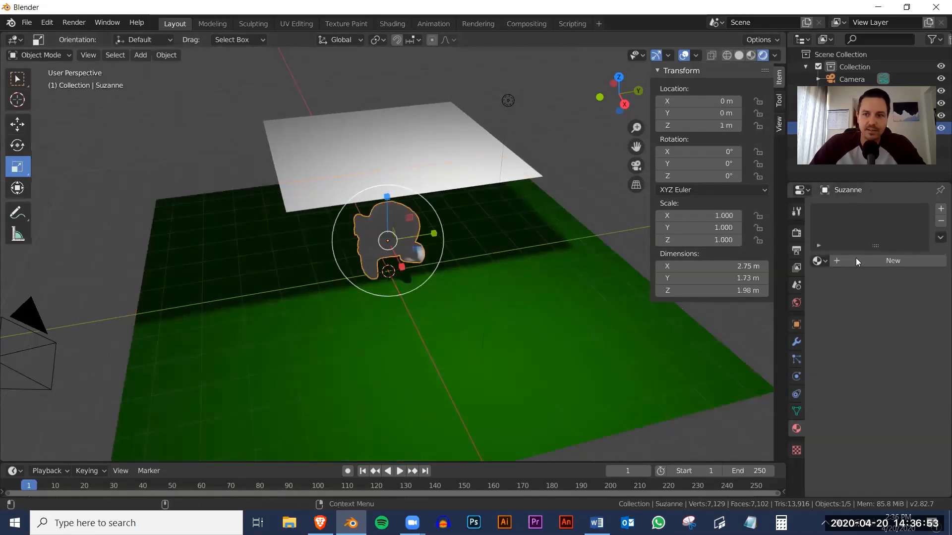
pyautogui.click(876, 261)
pyautogui.click(905, 385)
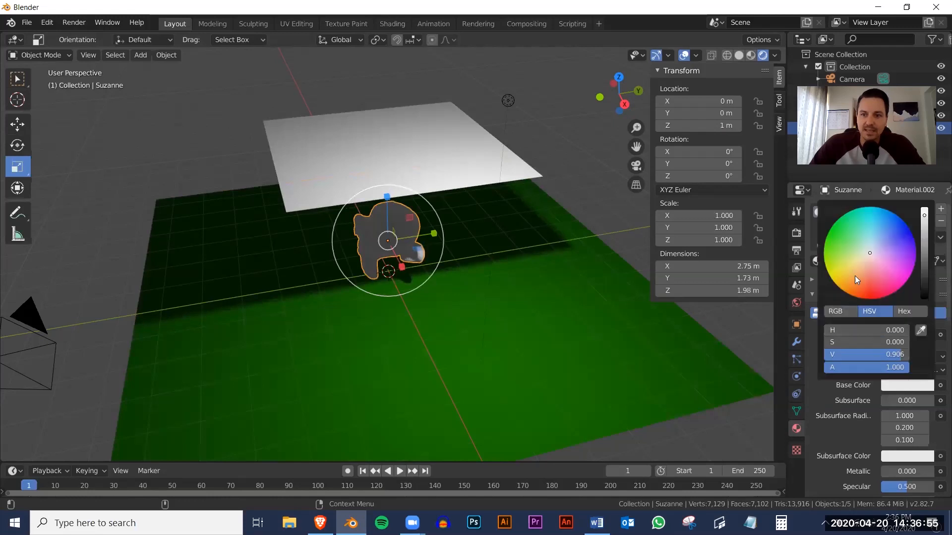
pyautogui.moveTo(855, 276); pyautogui.dragTo(854, 293)
pyautogui.moveTo(924, 241); pyautogui.dragTo(924, 252)
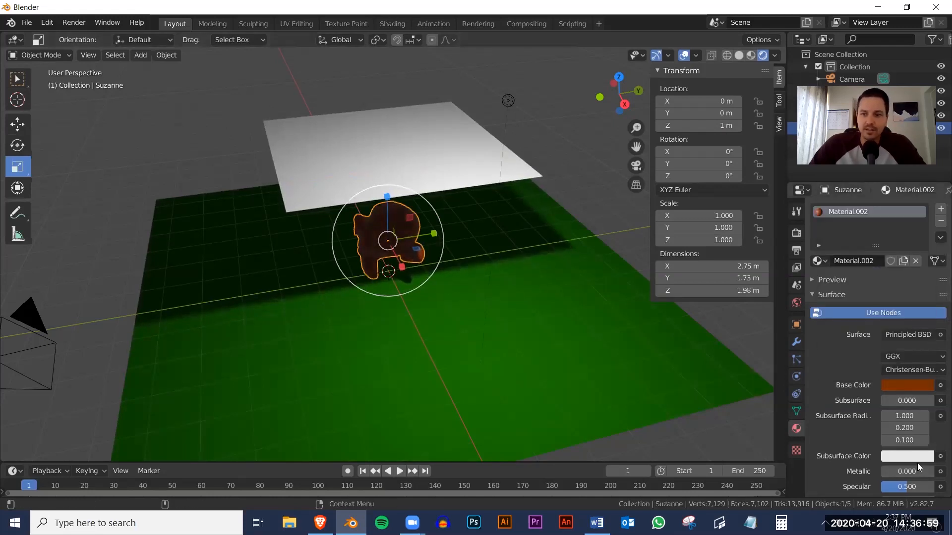
pyautogui.moveTo(907, 487); pyautogui.dragTo(880, 487)
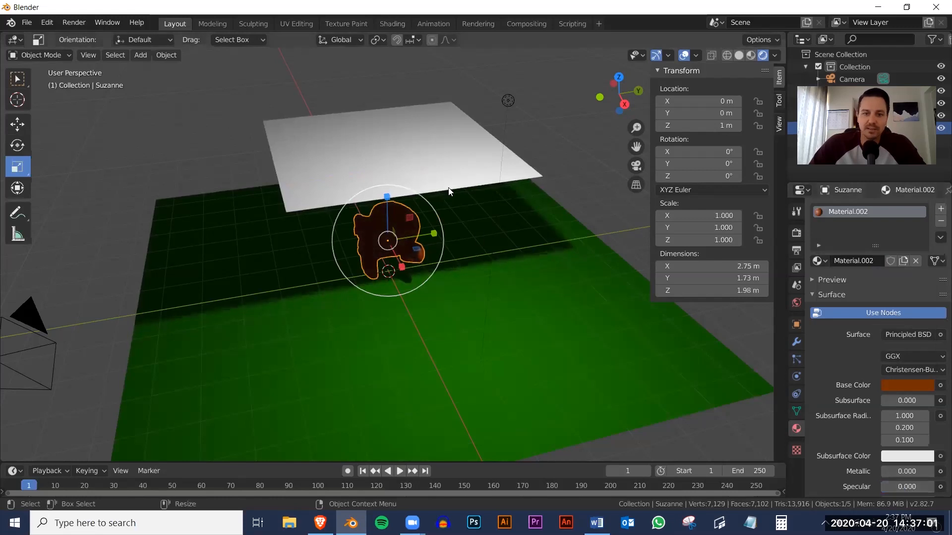
# Give the cloth plane a new material with a bright cyan-blue base color and Specular 0
pyautogui.click(438, 154)
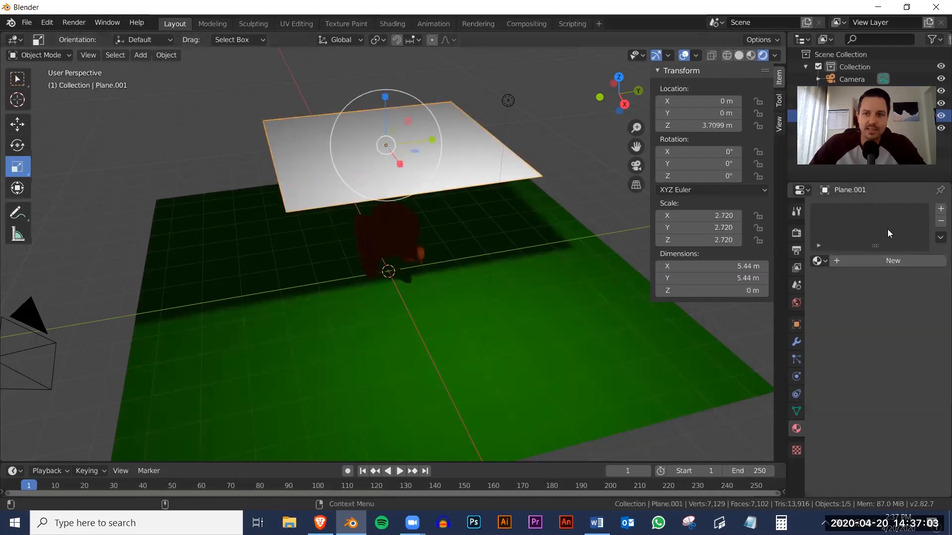
pyautogui.click(881, 262)
pyautogui.click(898, 385)
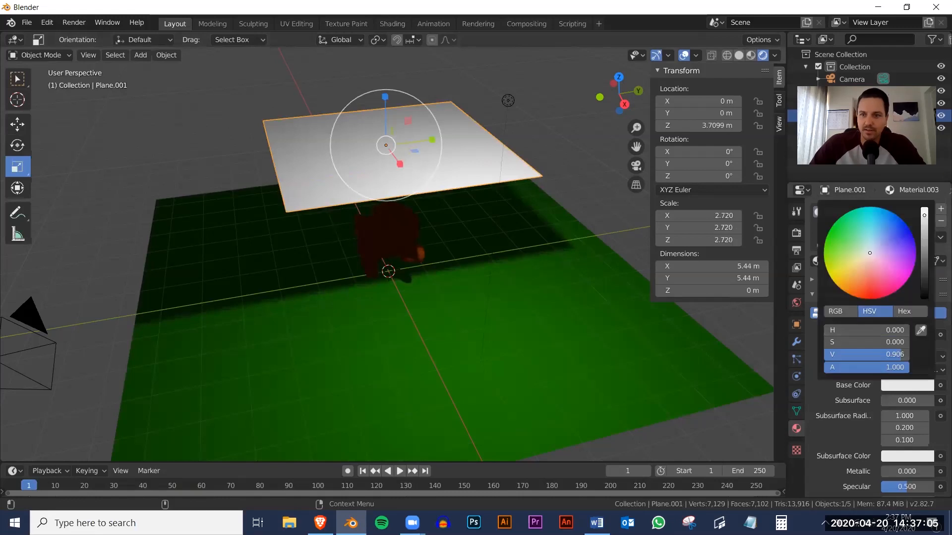
pyautogui.click(873, 207)
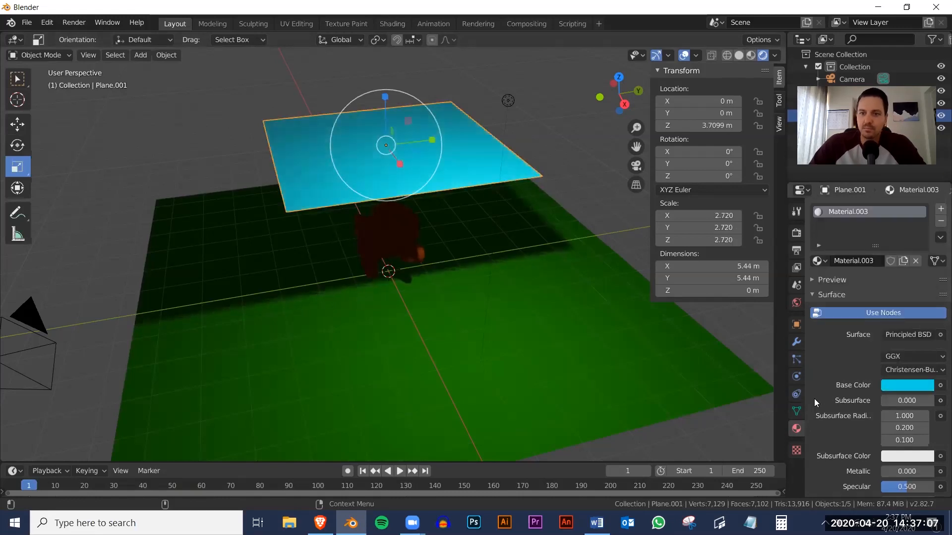
pyautogui.moveTo(906, 487); pyautogui.dragTo(879, 487)
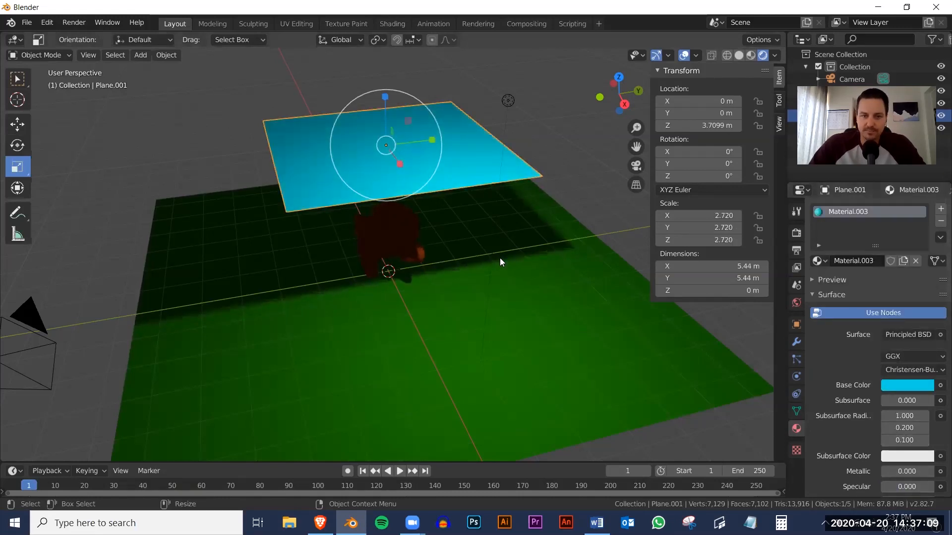
# Move the point light about -4.85 m along the X axis so it sits above the cloth plane
pyautogui.moveTo(471, 285); pyautogui.dragTo(514, 100, button='middle')
pyautogui.click(534, 96)
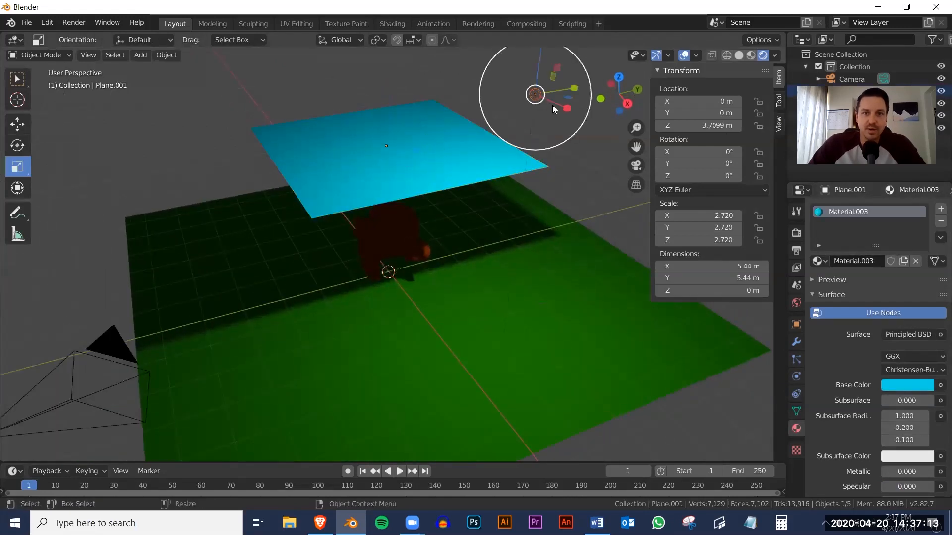
pyautogui.press('w')
pyautogui.click(539, 94)
pyautogui.press('w')
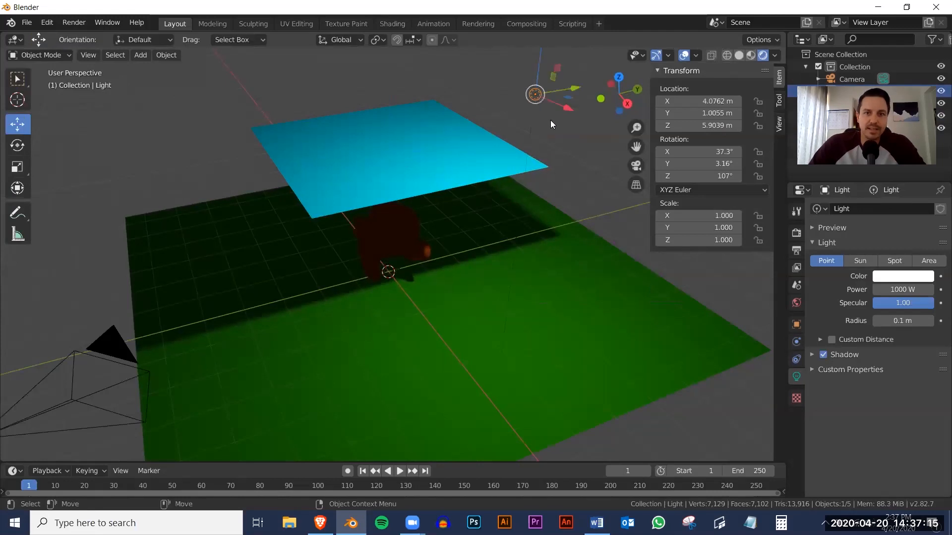
pyautogui.moveTo(565, 108); pyautogui.dragTo(445, 457)
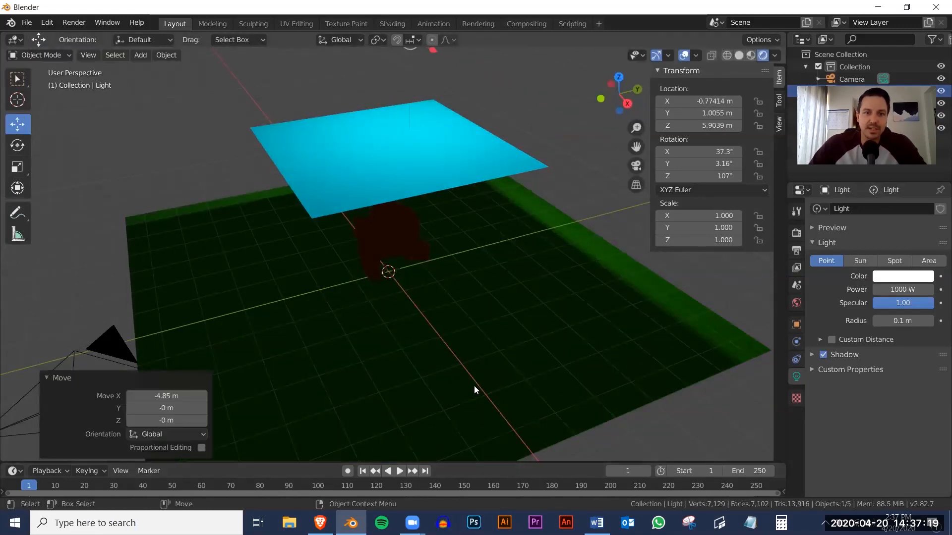
# Play the cloth simulation to check how the cyan cloth drapes over the monkey head, and return playback to frame 1
pyautogui.moveTo(495, 353); pyautogui.dragTo(475, 331, button='middle')
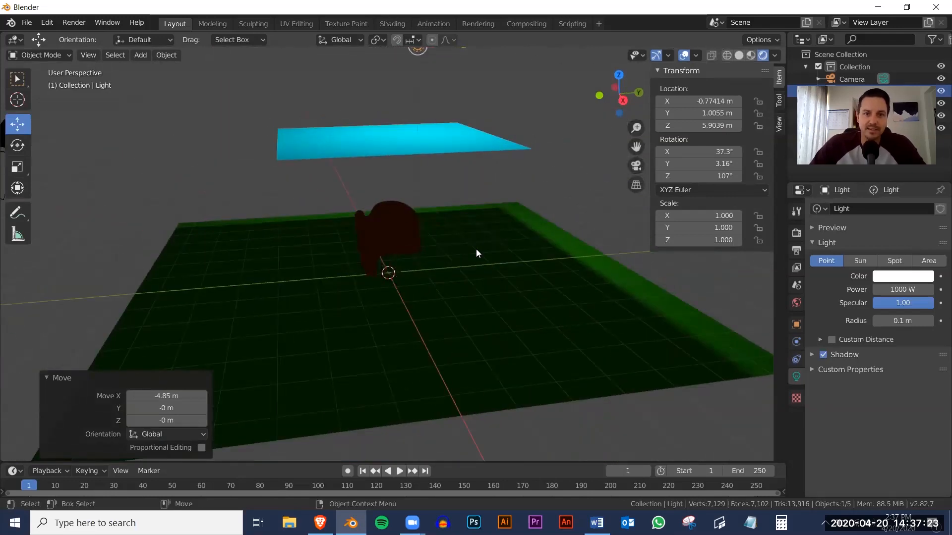
pyautogui.press('space')
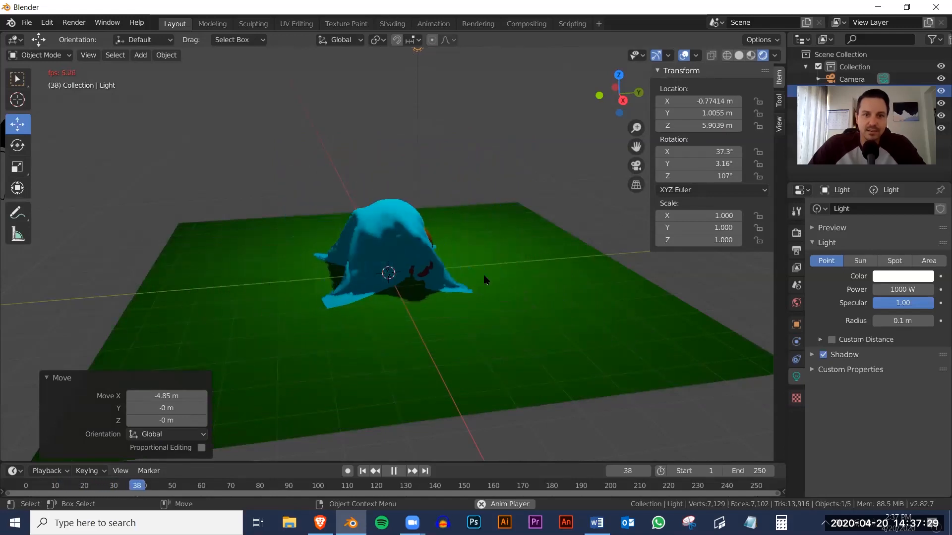
pyautogui.moveTo(484, 276); pyautogui.dragTo(516, 295, button='middle')
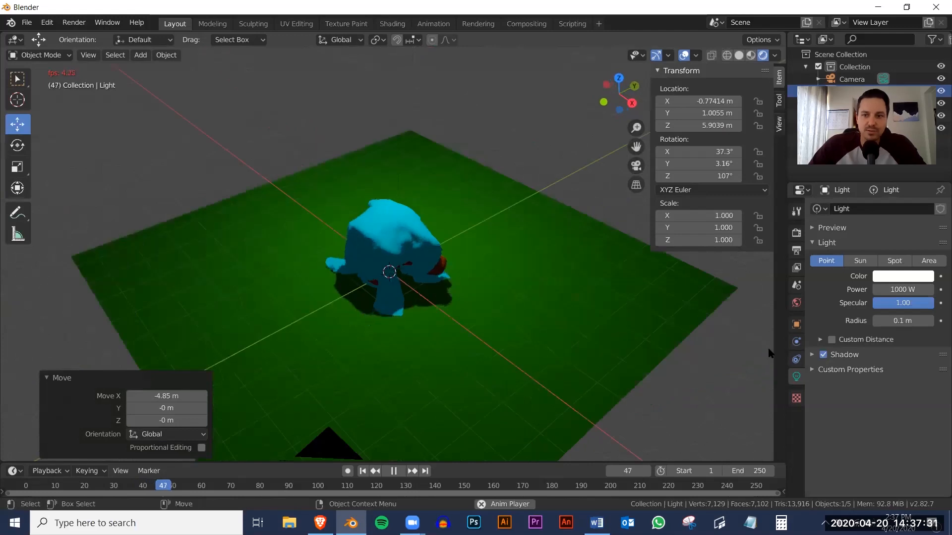
pyautogui.click(799, 343)
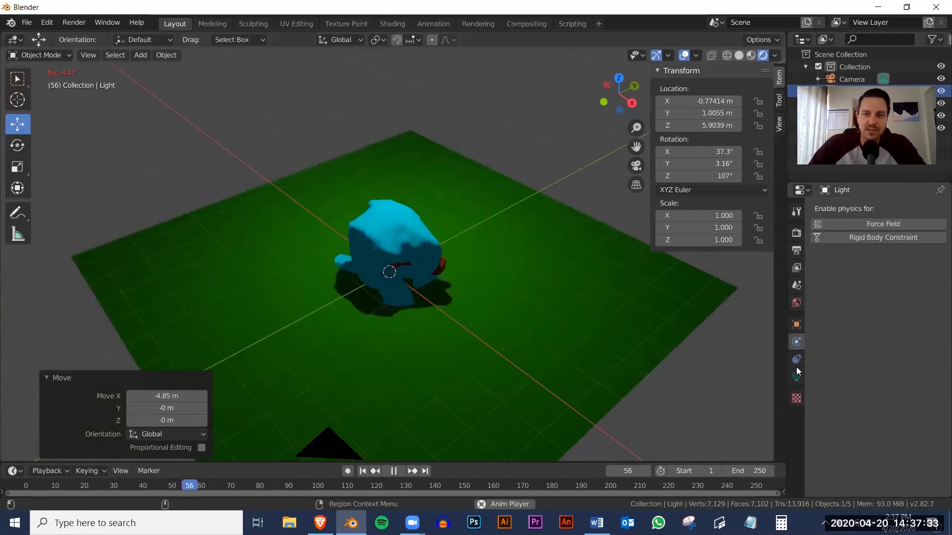
pyautogui.click(391, 471)
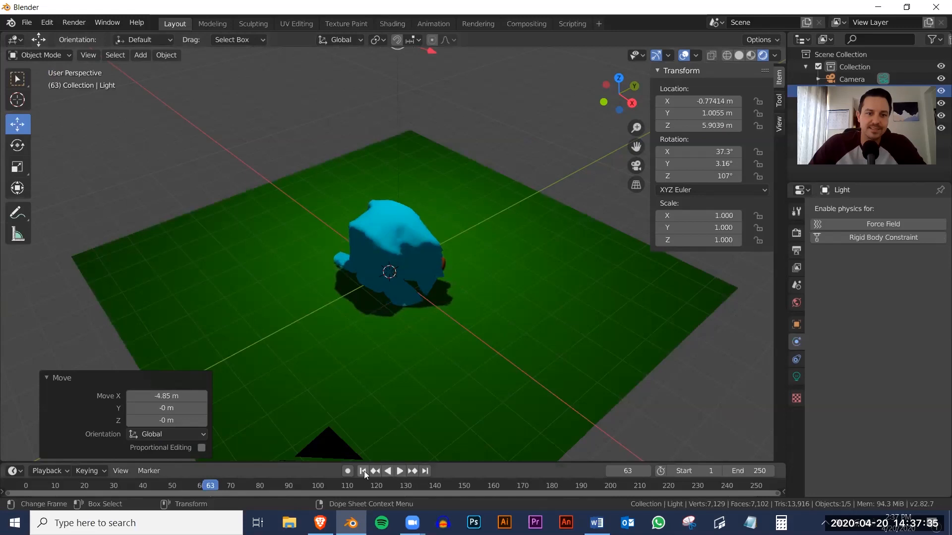
pyautogui.click(363, 471)
pyautogui.moveTo(421, 295); pyautogui.dragTo(395, 277, button='middle')
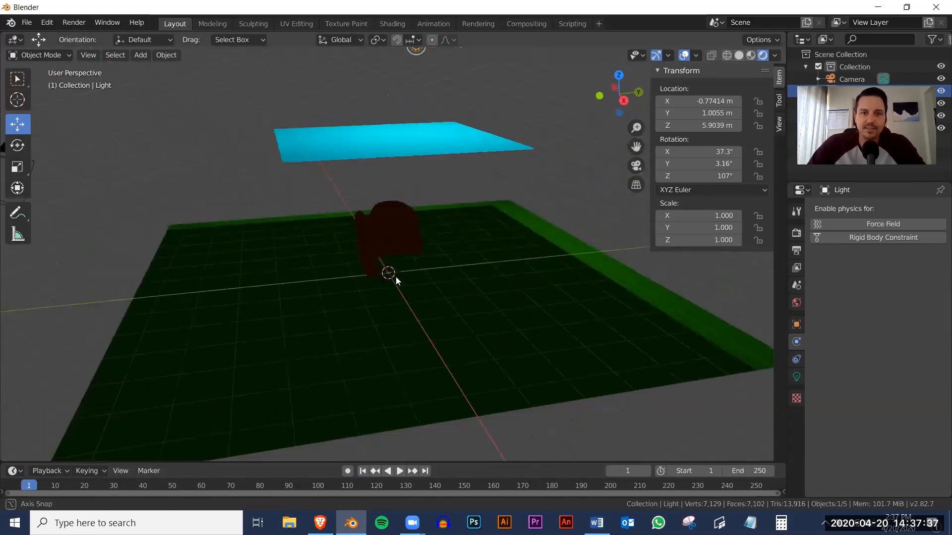